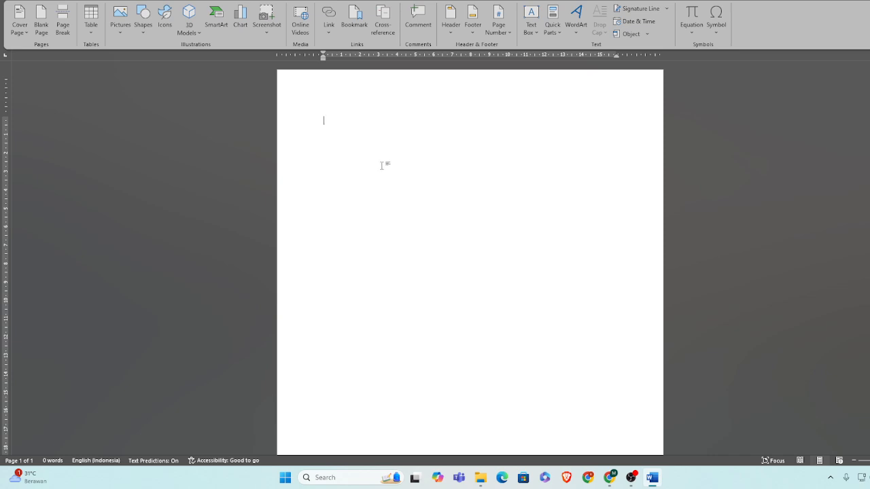
Insert an embedded Excel spreadsheet into the blank document and widen it to show columns A through J.
{"action": "left_click", "coordinate": [91, 32]}
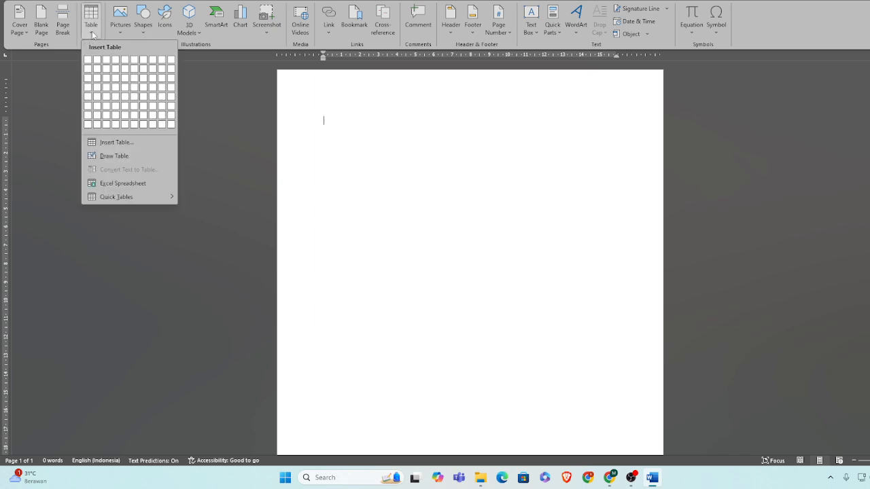
{"action": "left_click", "coordinate": [118, 187]}
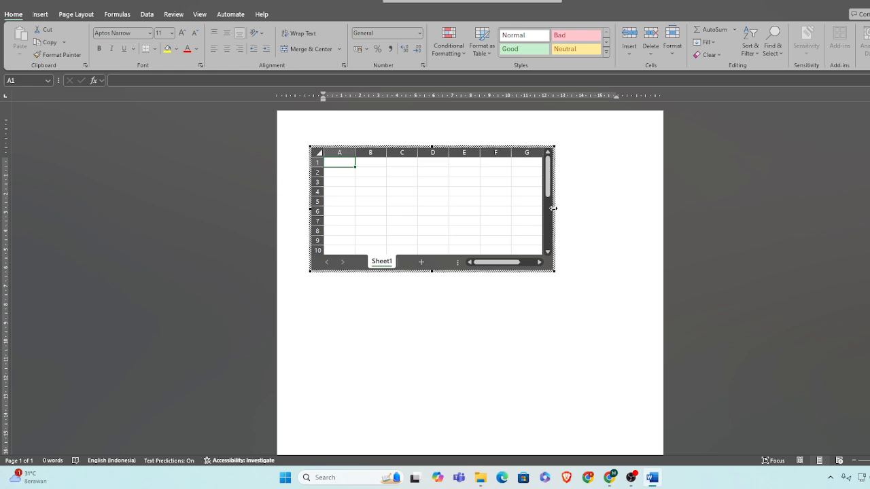
{"action": "left_click_drag", "start_coordinate": [553, 209], "coordinate": [647, 208]}
{"action": "left_click", "coordinate": [370, 180]}
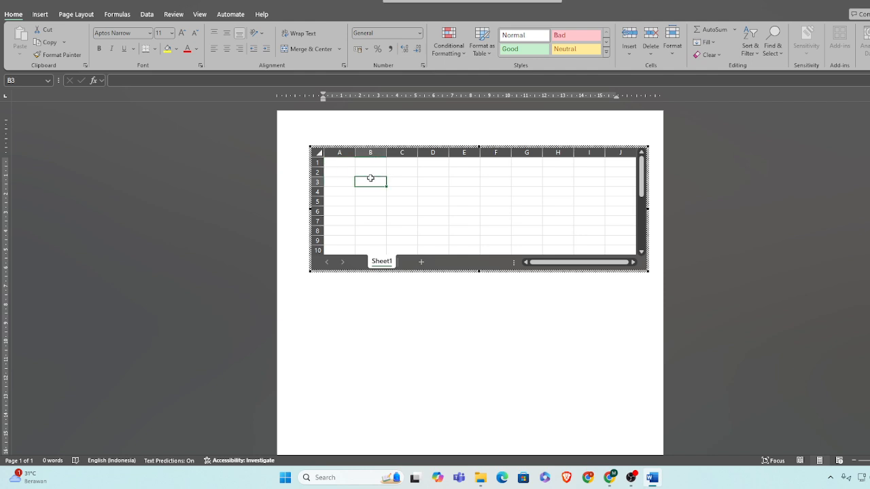
{"action": "left_click", "coordinate": [342, 170]}
{"action": "left_click", "coordinate": [381, 169]}
{"action": "left_click", "coordinate": [429, 211]}
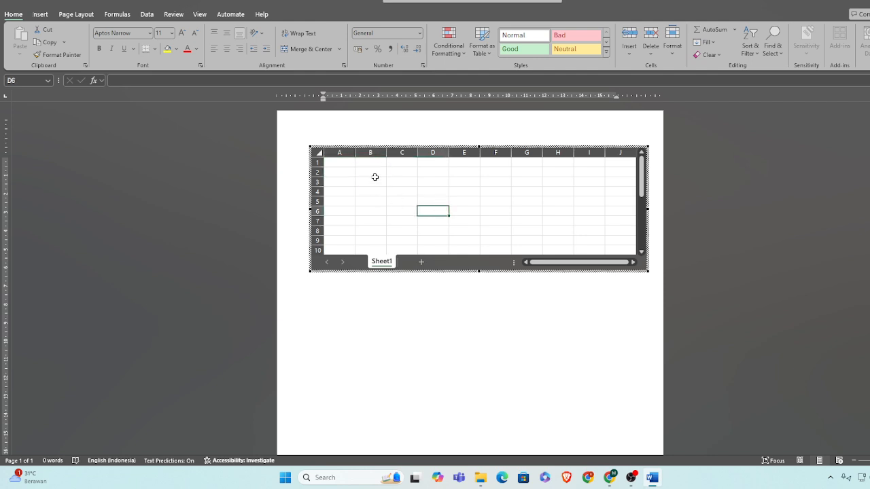
Enter the heading "Nama buah" in cell B2 and widen column B to fit the text.
{"action": "left_click", "coordinate": [373, 172]}
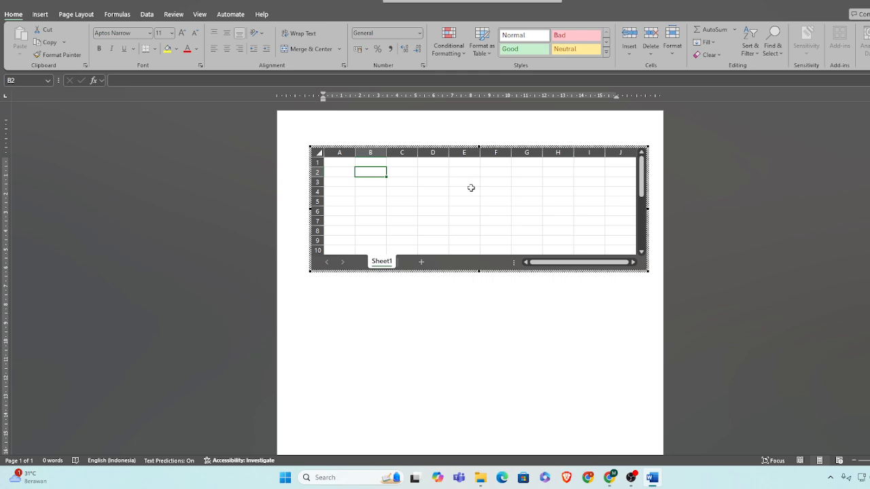
{"action": "type", "text": "Nama"}
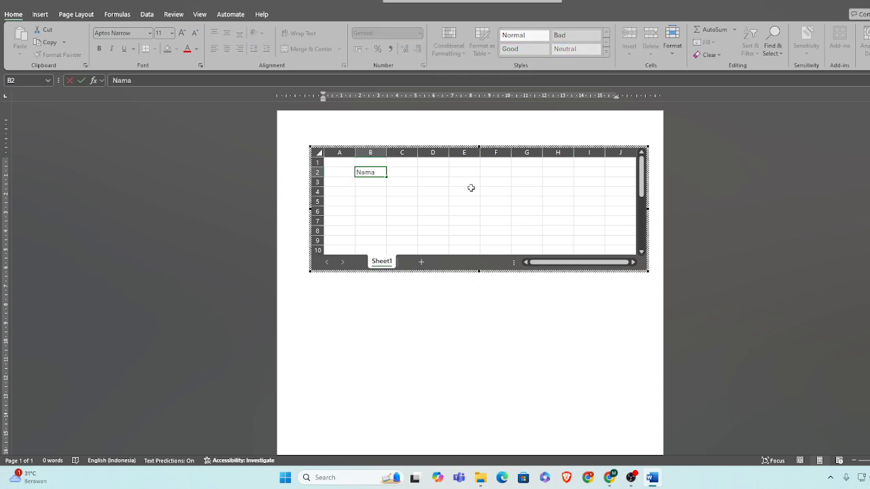
{"action": "type", "text": " buah"}
{"action": "left_click", "coordinate": [463, 240]}
{"action": "left_click_drag", "start_coordinate": [384, 152], "coordinate": [407, 152]}
Enter "kg" in cell C2 and fill it across the row through G2.
{"action": "left_click", "coordinate": [426, 171]}
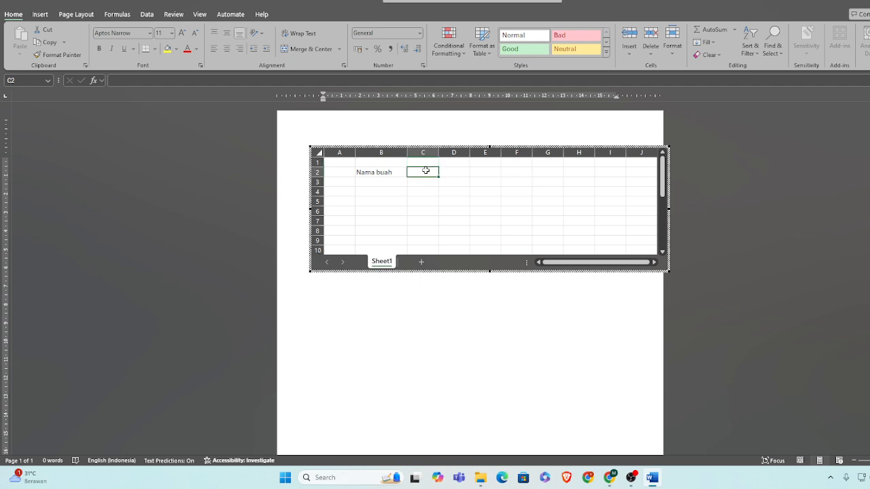
{"action": "type", "text": "kg"}
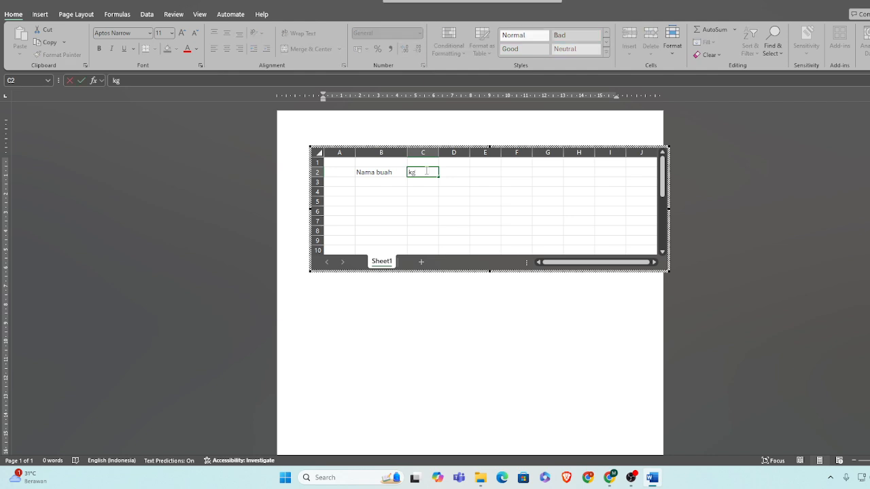
{"action": "key", "text": "Tab"}
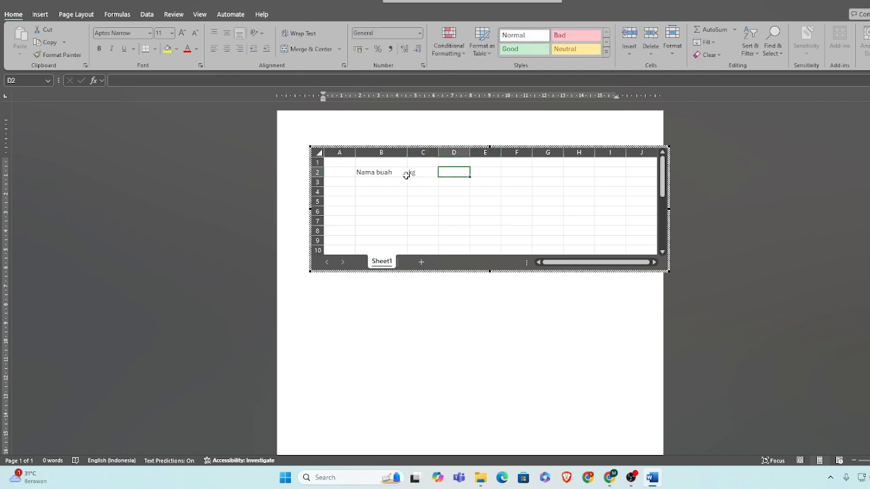
{"action": "left_click", "coordinate": [414, 172]}
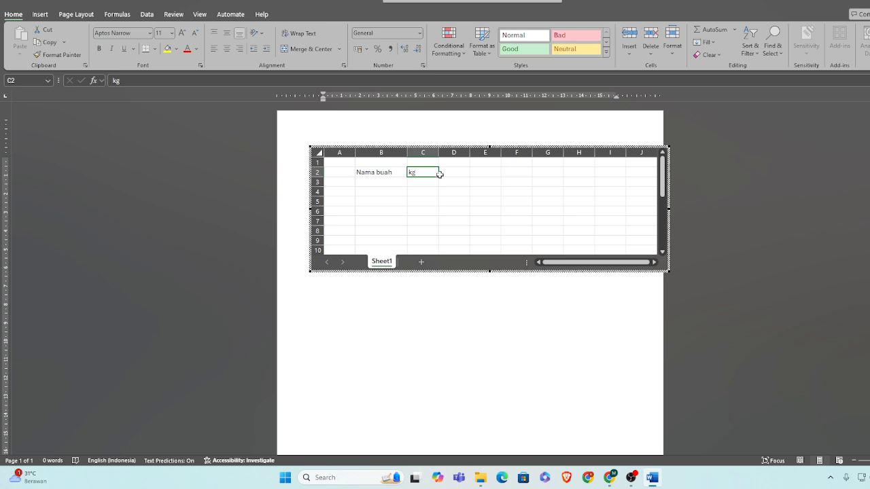
{"action": "left_click_drag", "start_coordinate": [440, 179], "coordinate": [552, 173]}
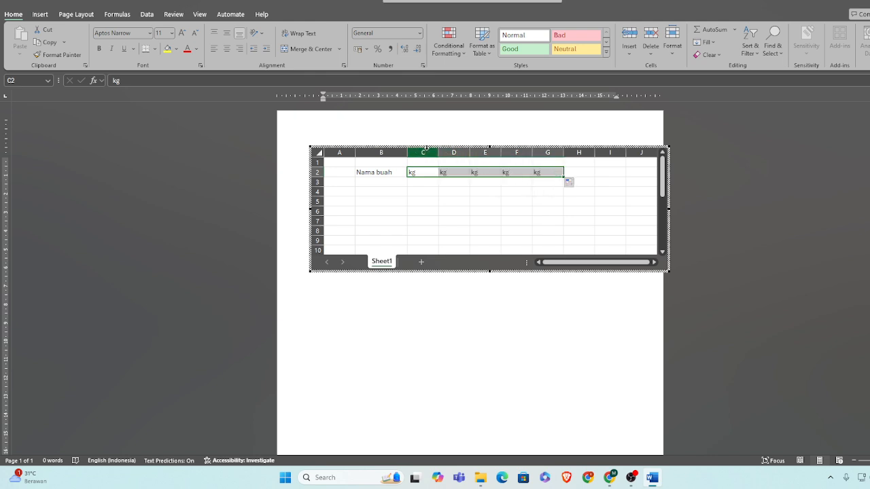
Enter the day headings "Senin" in cell C1 and "Selasa" in cell D1.
{"action": "left_click", "coordinate": [426, 163]}
{"action": "type", "text": "s"}
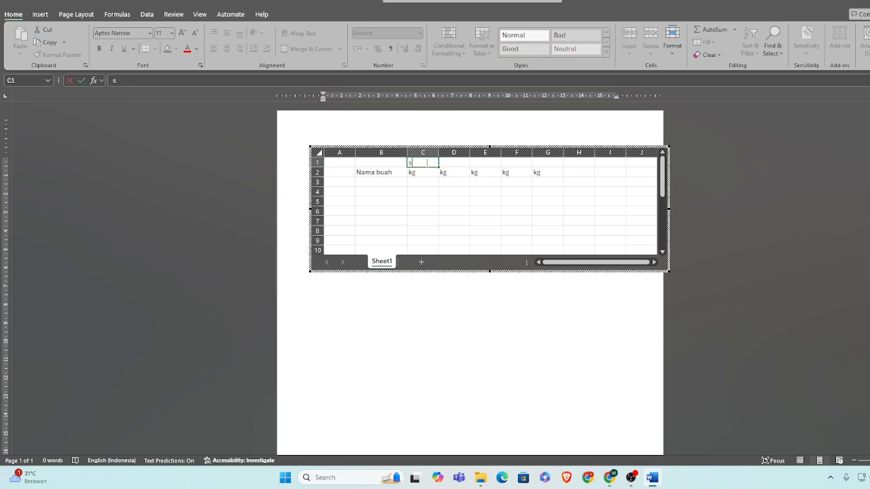
{"action": "key", "text": "BackSpace"}
{"action": "type", "text": "Senin"}
{"action": "key", "text": "Tab"}
{"action": "type", "text": "Se"}
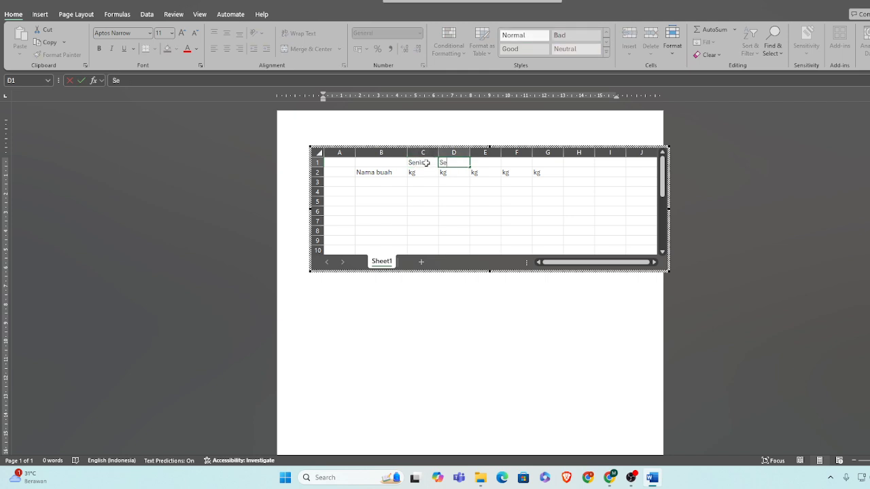
{"action": "type", "text": "lasa Rabu"}
{"action": "key", "text": "BackSpace"}
{"action": "key", "text": "BackSpace"}
{"action": "key", "text": "BackSpace"}
{"action": "key", "text": "BackSpace"}
{"action": "key", "text": "BackSpace"}
{"action": "key", "text": "Tab"}
Enter the day headings "Rabu", "Kamis" and "Jumat" in cells E1 through G1.
{"action": "type", "text": "R"}
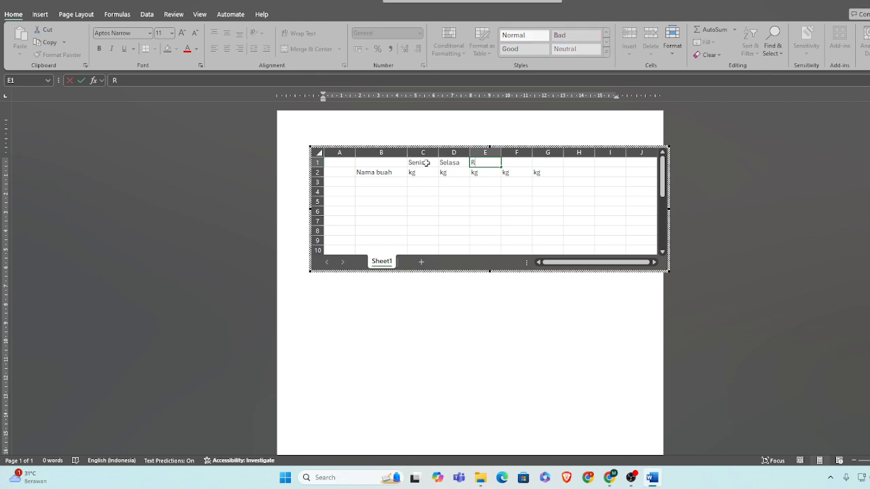
{"action": "type", "text": "abu"}
{"action": "key", "text": "Tab"}
{"action": "type", "text": "Ka"}
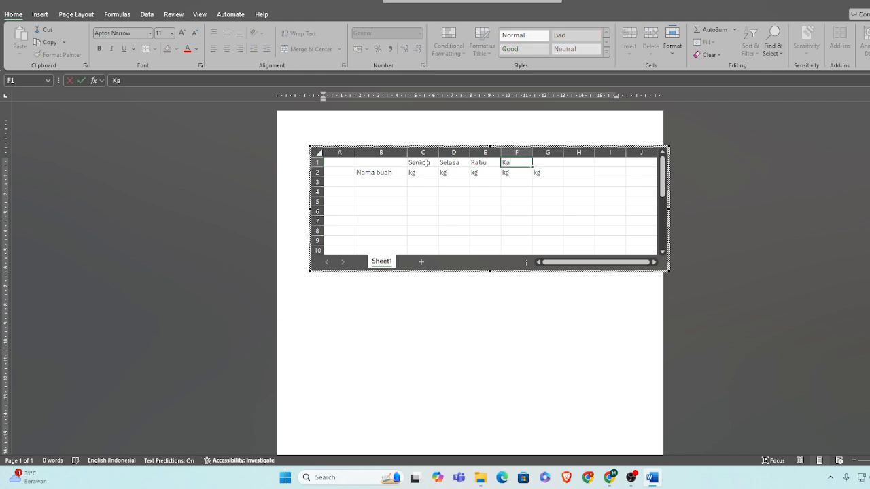
{"action": "key", "text": "BackSpace"}
{"action": "type", "text": "mis"}
{"action": "key", "text": "Tab"}
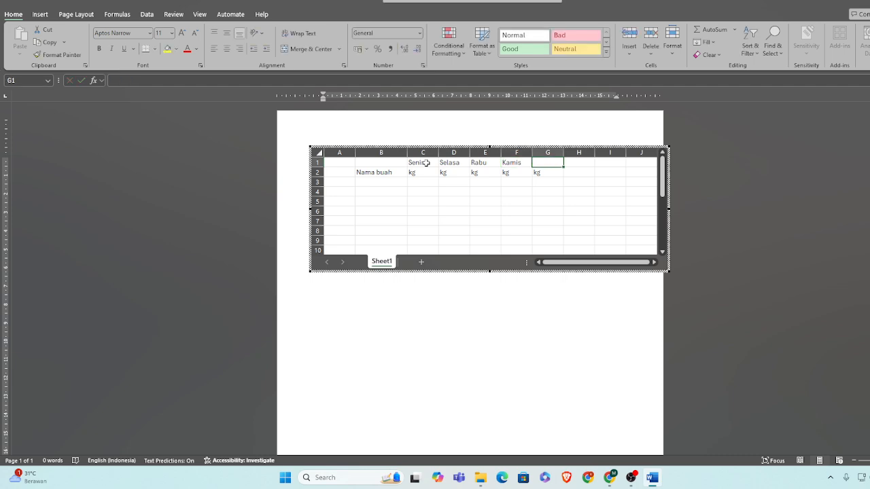
{"action": "type", "text": "Jumat"}
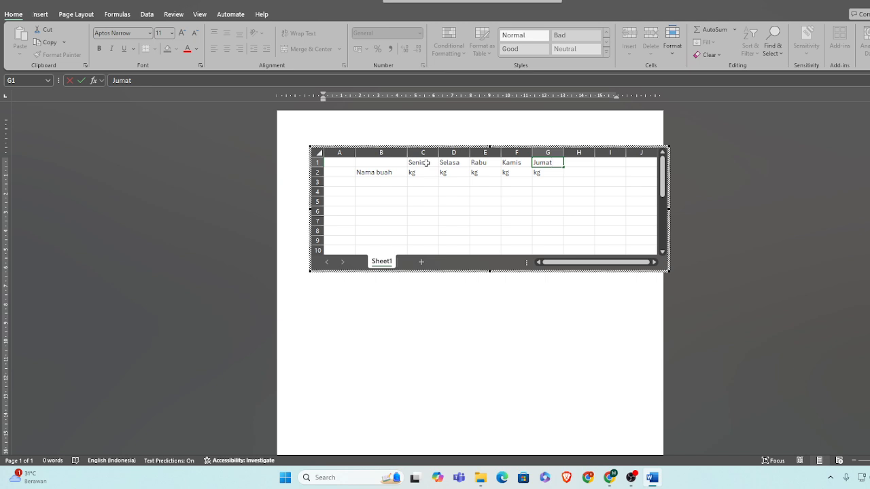
{"action": "left_click", "coordinate": [424, 209]}
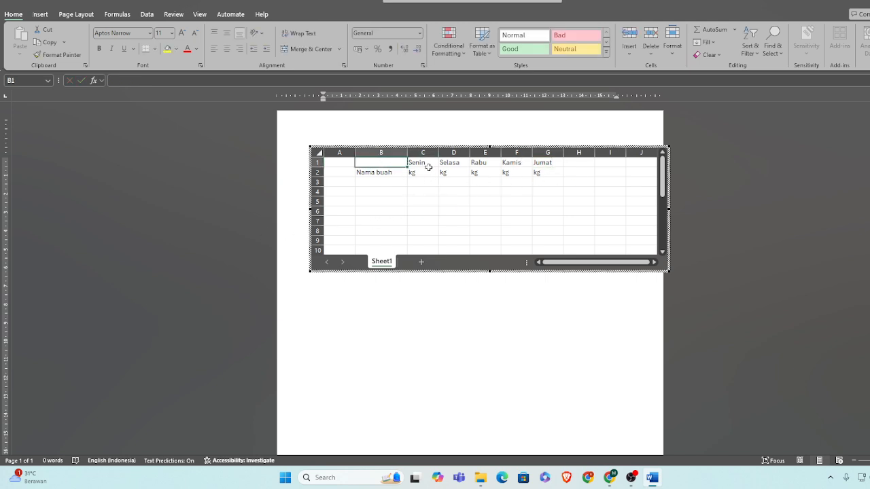
{"action": "left_click", "coordinate": [529, 201]}
{"action": "left_click", "coordinate": [426, 201]}
{"action": "left_click", "coordinate": [385, 163]}
{"action": "mouse_move", "coordinate": [384, 163]}
{"action": "left_mouse_down"}
{"action": "mouse_move", "coordinate": [375, 181]}
{"action": "mouse_move", "coordinate": [375, 171]}
{"action": "left_mouse_up"}
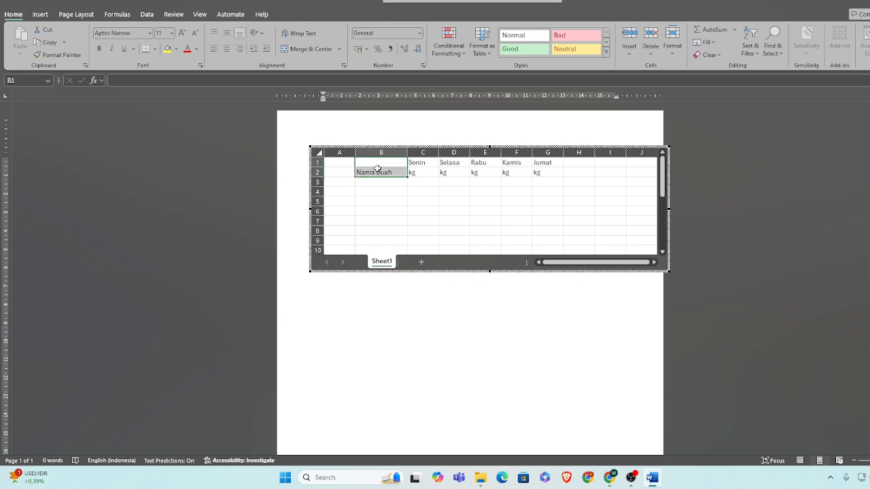
{"action": "left_click", "coordinate": [418, 189]}
Merge and center cells B1:B2 and middle-align the "Nama buah" heading vertically.
{"action": "left_click", "coordinate": [385, 163]}
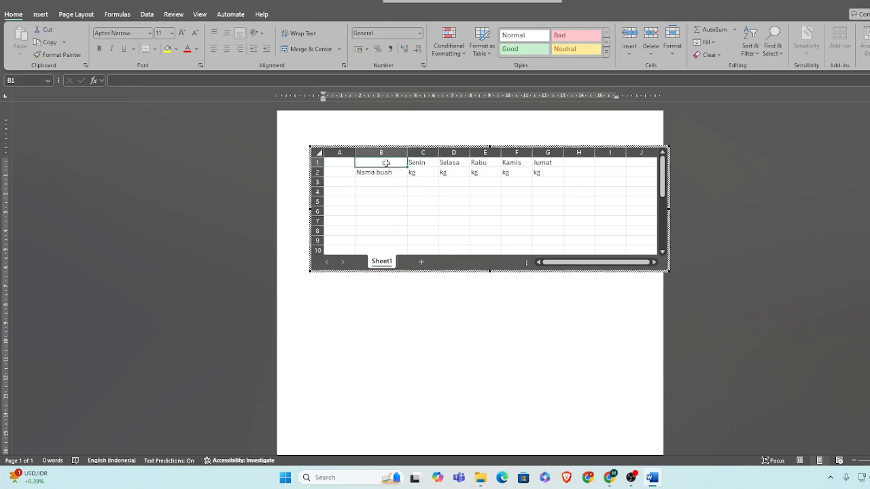
{"action": "left_click_drag", "start_coordinate": [386, 163], "coordinate": [384, 172]}
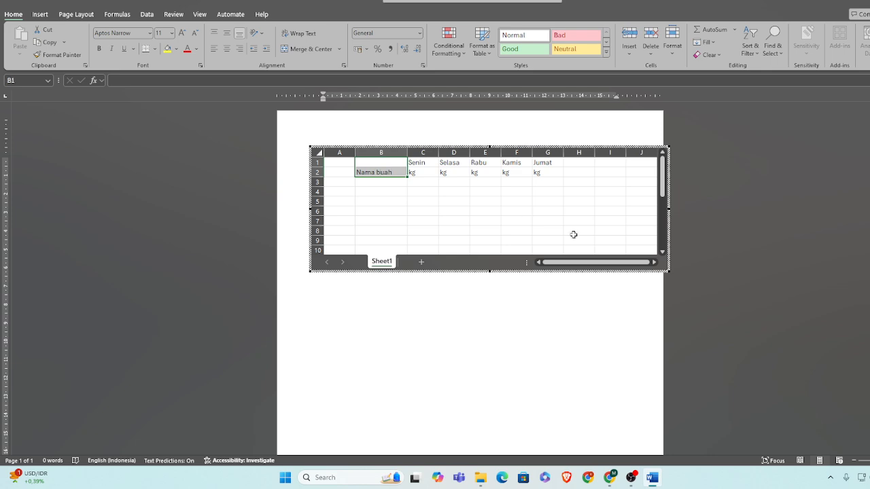
{"action": "left_click", "coordinate": [308, 49]}
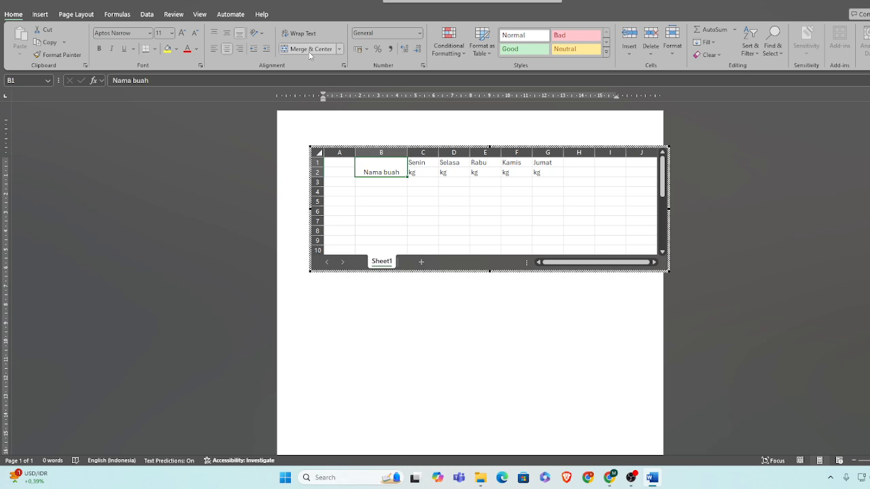
{"action": "left_click", "coordinate": [485, 206]}
{"action": "left_click", "coordinate": [370, 163]}
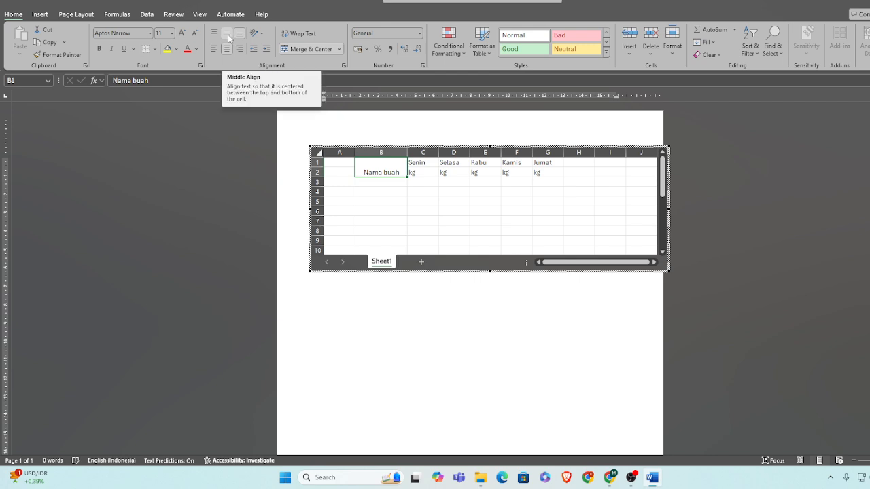
{"action": "left_click", "coordinate": [228, 38]}
{"action": "left_click", "coordinate": [484, 208]}
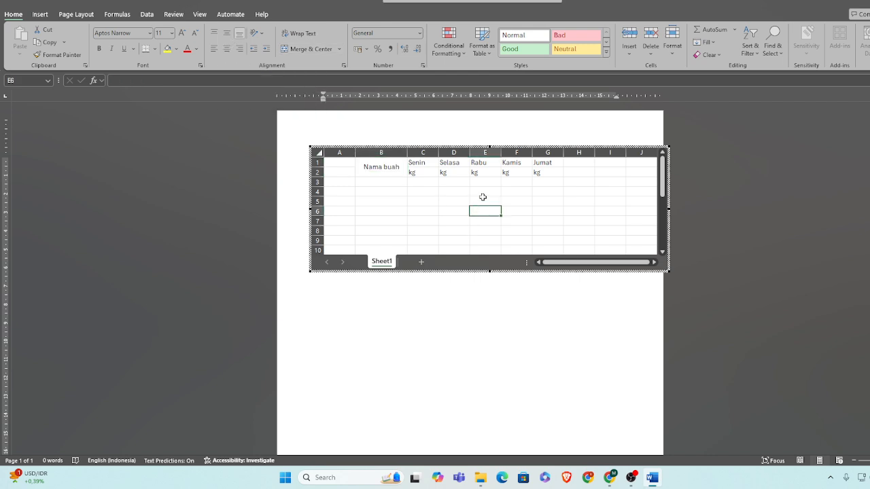
{"action": "left_click", "coordinate": [485, 196]}
{"action": "left_click", "coordinate": [395, 191]}
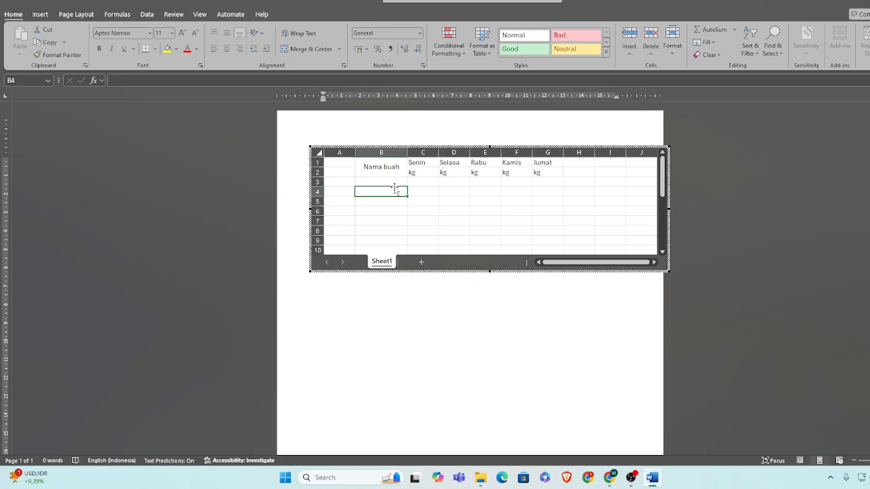
{"action": "left_click", "coordinate": [393, 176]}
List the fruit names "Sirsak", "Mangga", "Manggis" and "Durian" in cells B3 through B6.
{"action": "left_click", "coordinate": [388, 182]}
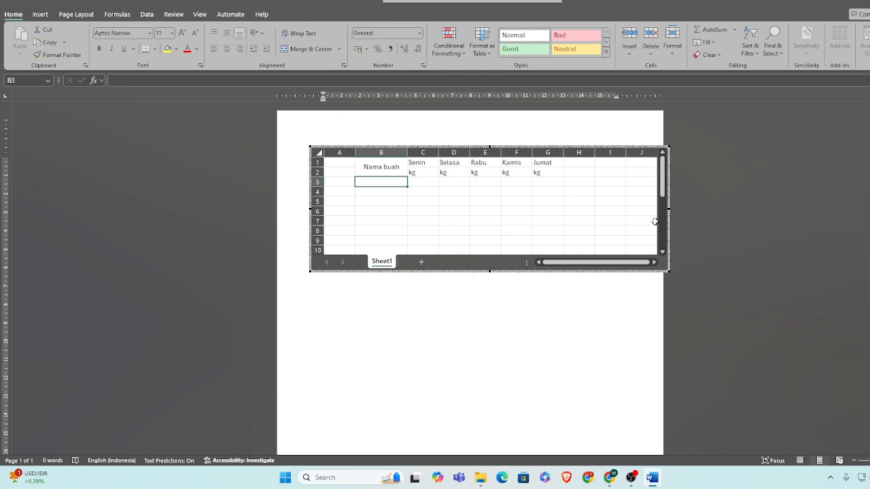
{"action": "type", "text": "S"}
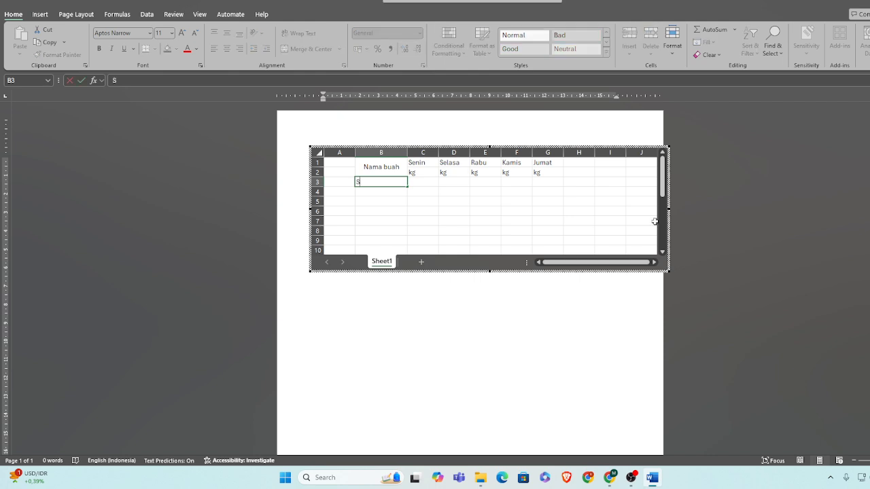
{"action": "type", "text": "irsak"}
{"action": "key", "text": "Return"}
{"action": "type", "text": "Mangga"}
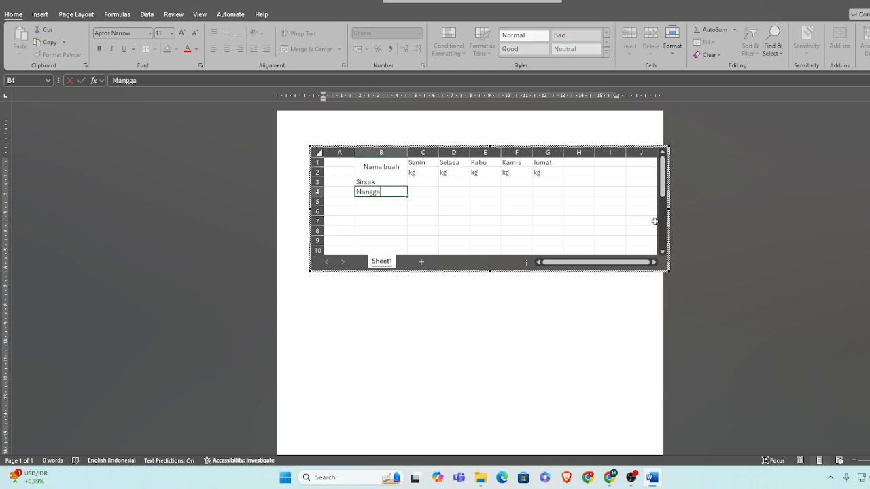
{"action": "key", "text": "Return"}
{"action": "type", "text": "Manggis"}
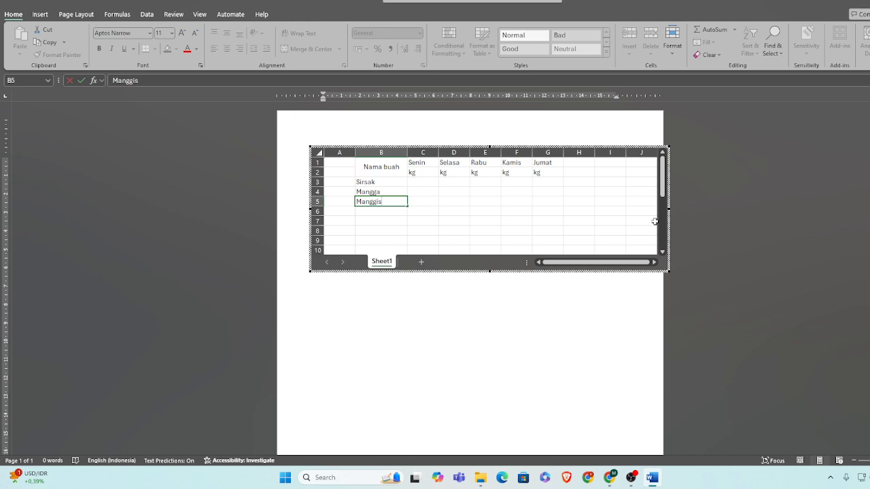
{"action": "key", "text": "Return"}
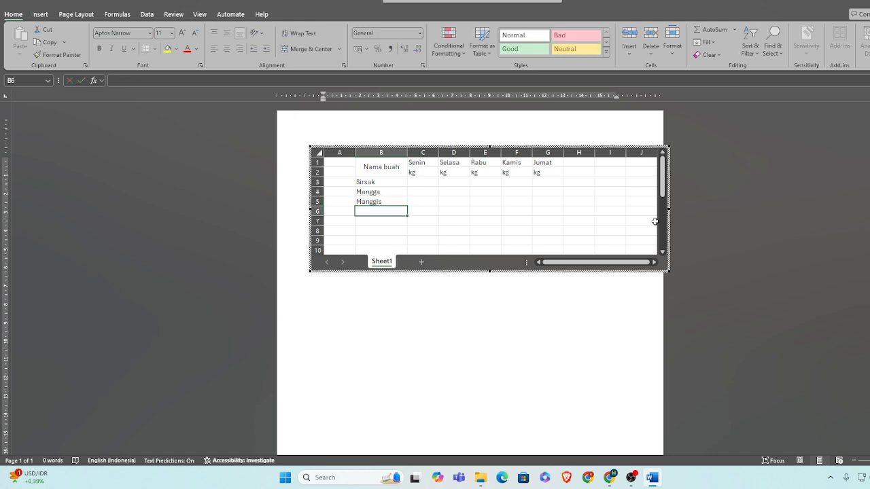
{"action": "type", "text": "Durian"}
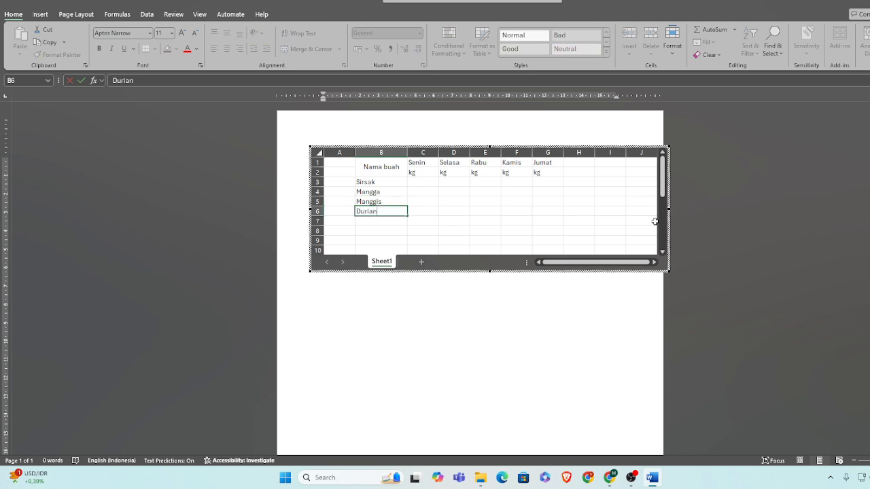
{"action": "left_click", "coordinate": [554, 210]}
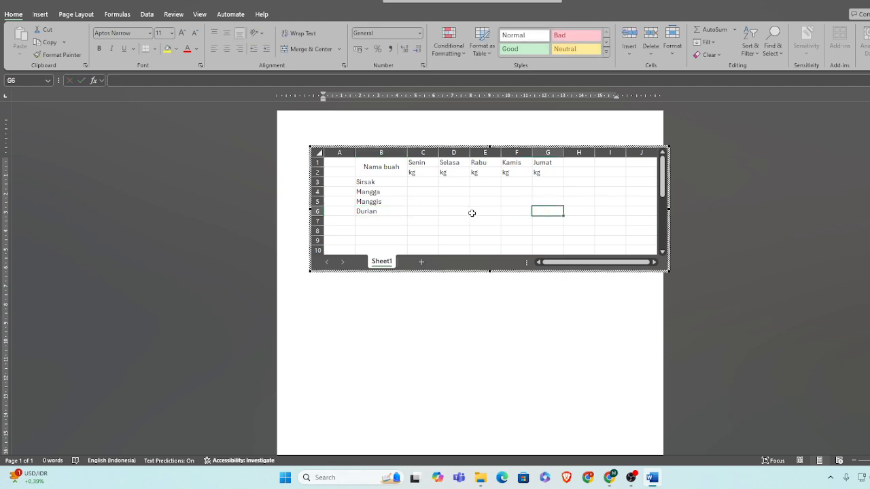
{"action": "left_click", "coordinate": [372, 165]}
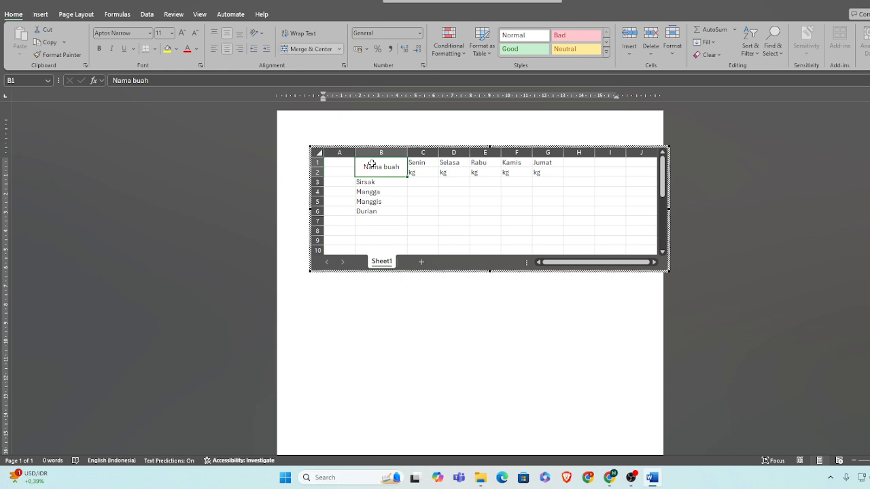
{"action": "left_click", "coordinate": [546, 189]}
{"action": "left_click", "coordinate": [374, 169]}
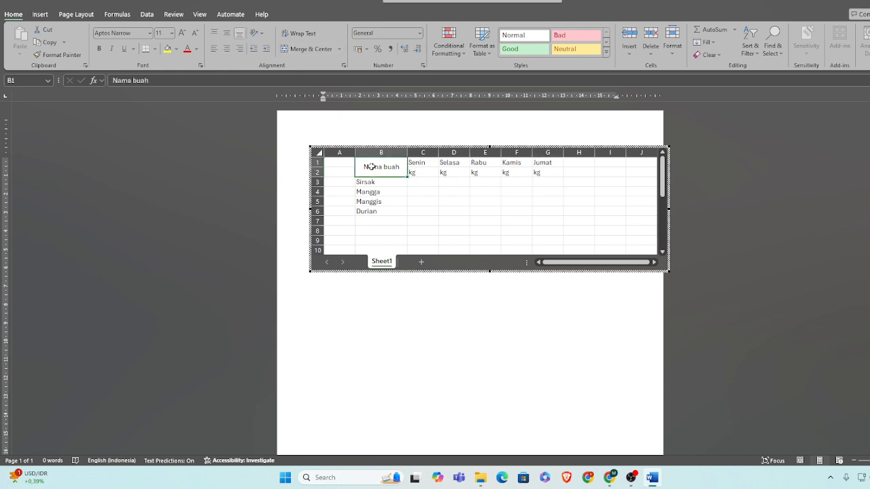
{"action": "left_click", "coordinate": [527, 192]}
{"action": "left_click", "coordinate": [364, 164]}
{"action": "left_click", "coordinate": [477, 202]}
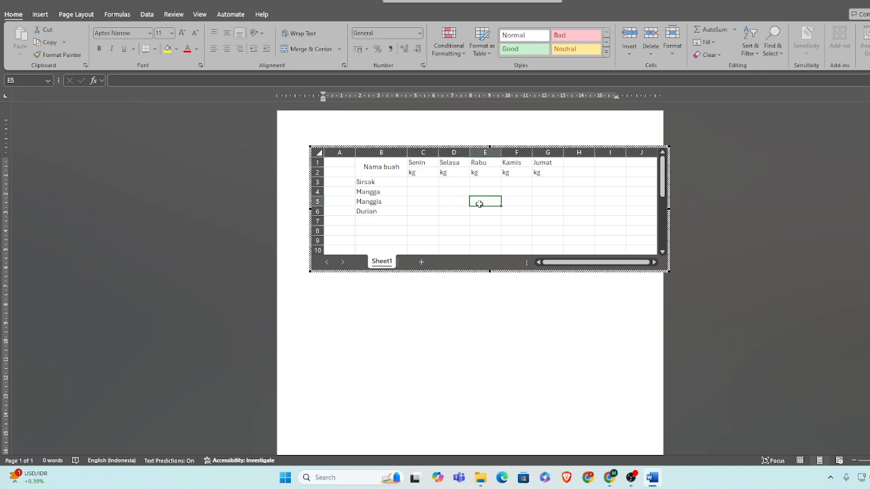
Apply all borders to the table range B1:G6.
{"action": "left_click", "coordinate": [373, 167]}
{"action": "left_click", "coordinate": [398, 178]}
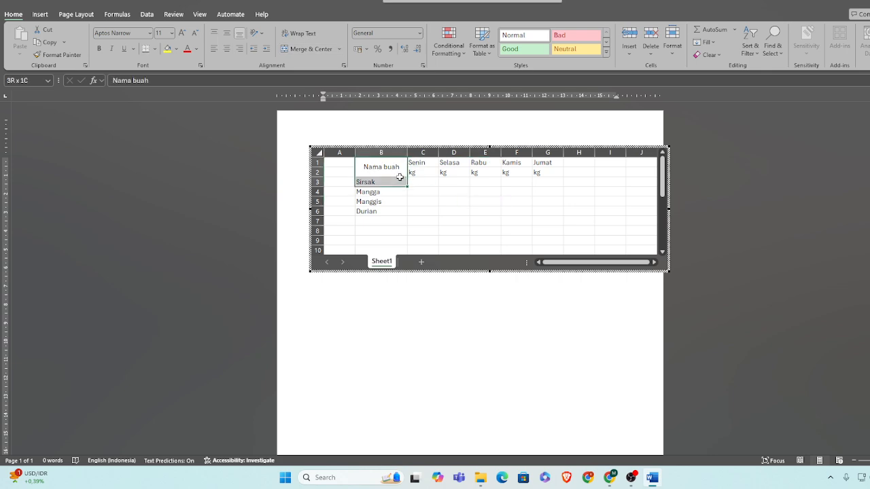
{"action": "left_click", "coordinate": [389, 169]}
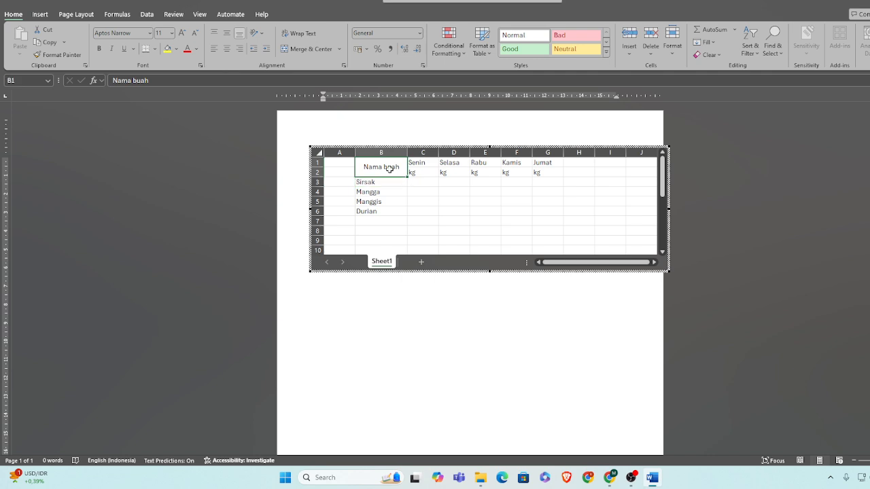
{"action": "left_click_drag", "start_coordinate": [390, 170], "coordinate": [553, 211]}
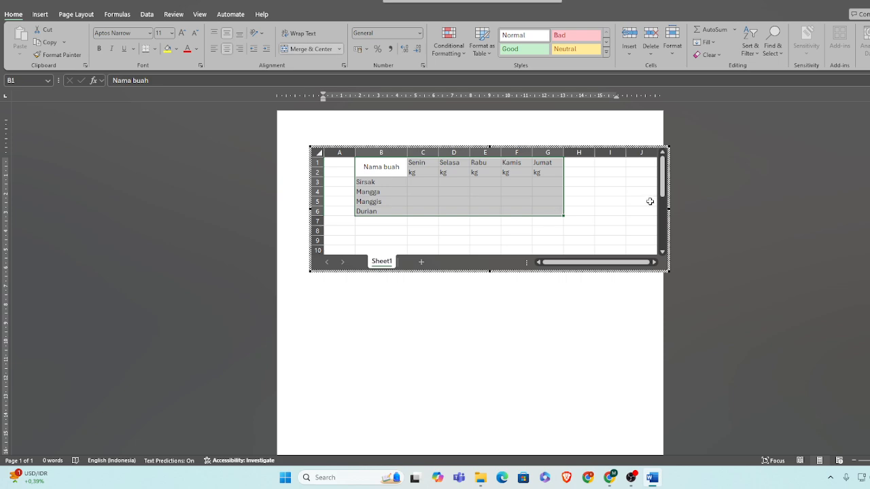
{"action": "left_click", "coordinate": [155, 51]}
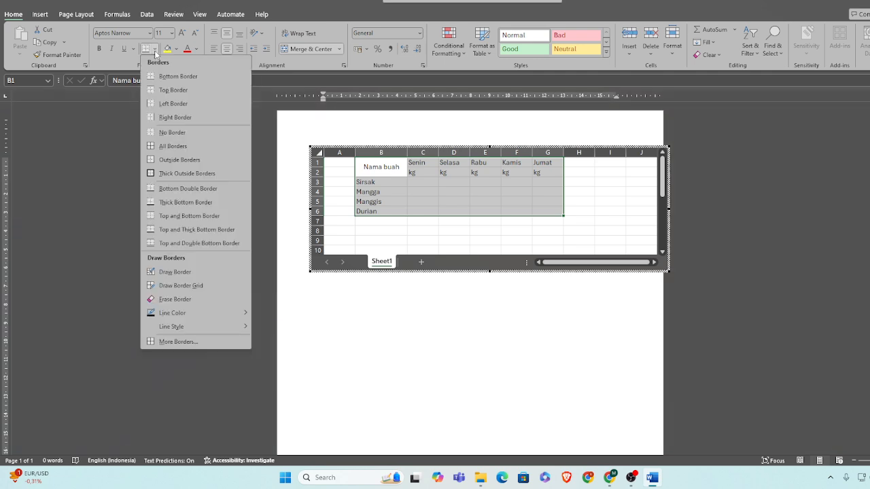
{"action": "left_click", "coordinate": [170, 147]}
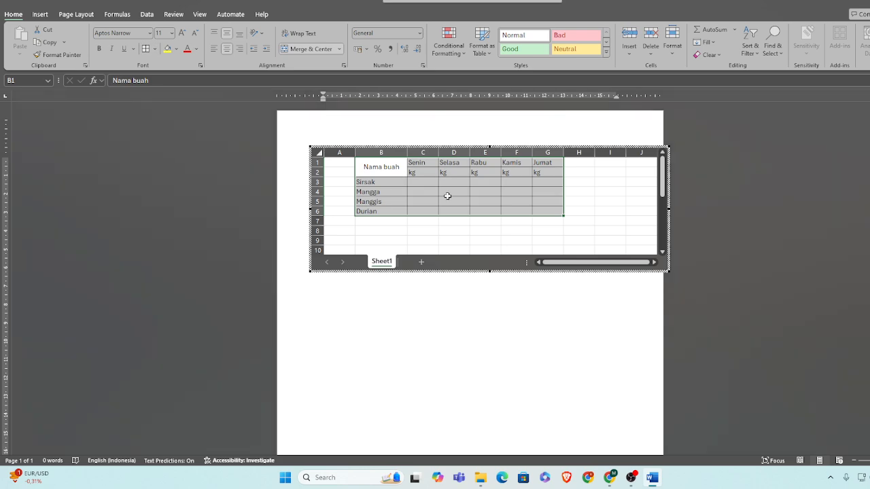
{"action": "left_click", "coordinate": [602, 220]}
Enter the Sirsak weights 5, 7, 8, 9 and 10 for Senin through Jumat in cells C3 to G3.
{"action": "left_click", "coordinate": [430, 182]}
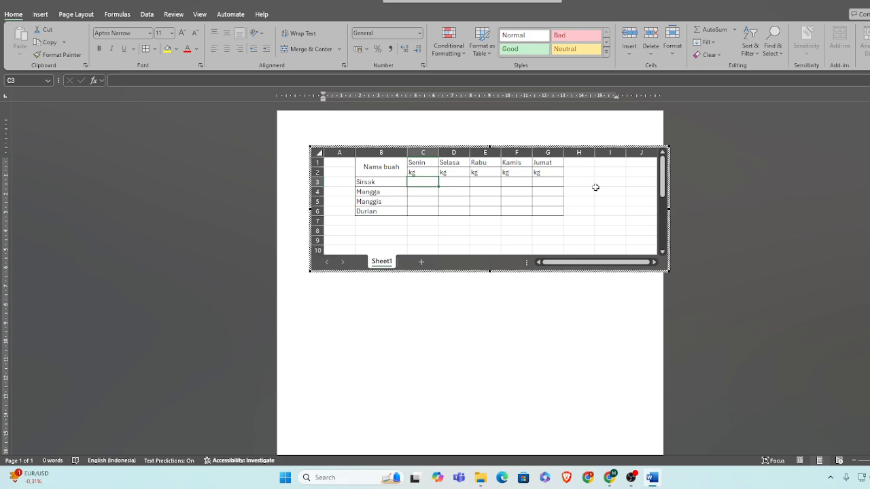
{"action": "type", "text": "5"}
{"action": "key", "text": "Tab"}
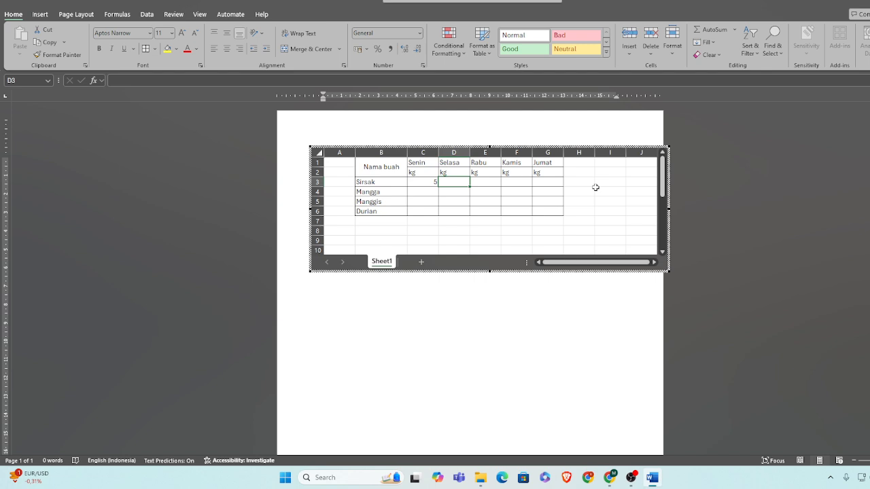
{"action": "type", "text": "7"}
{"action": "key", "text": "Tab"}
{"action": "type", "text": "8"}
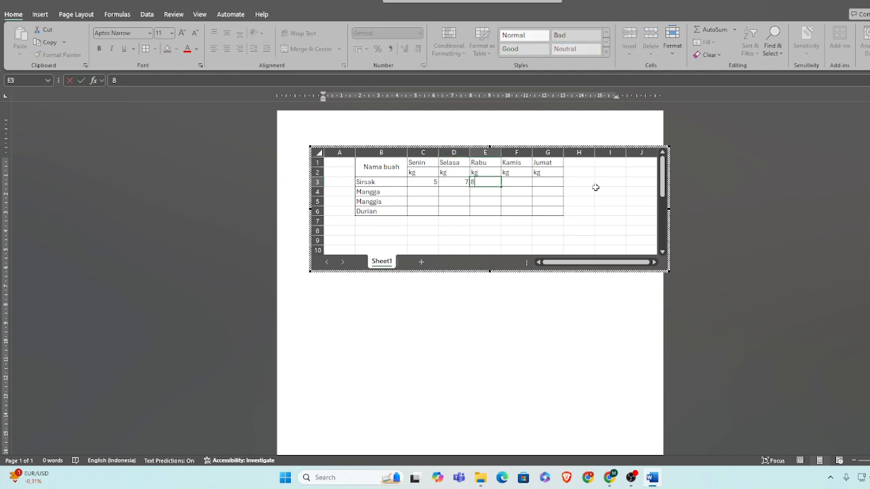
{"action": "key", "text": "Tab"}
{"action": "type", "text": "9"}
{"action": "key", "text": "Tab"}
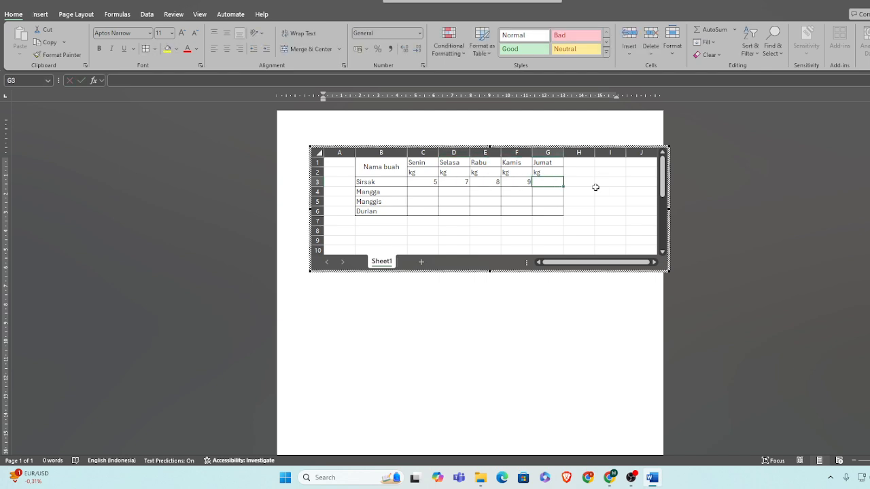
{"action": "type", "text": "10"}
{"action": "key", "text": "Return"}
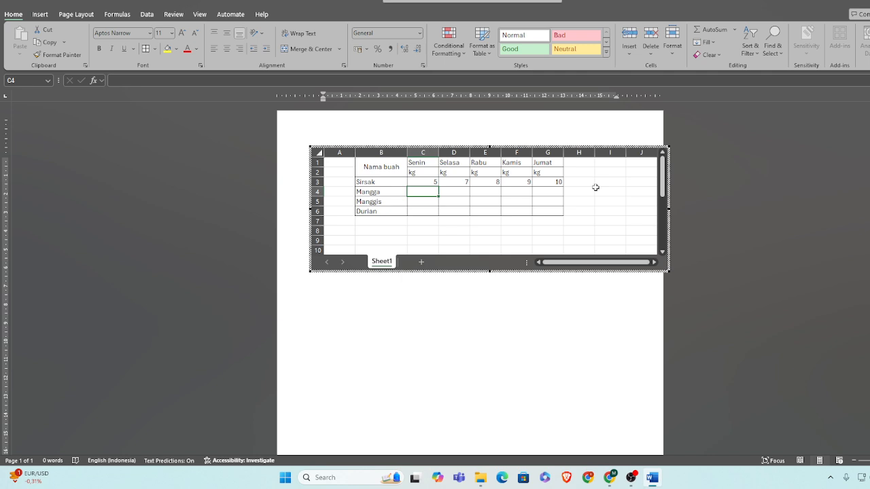
Enter the Mangga weights 12, 13, 14, 15 and 16 in cells C4 to G4.
{"action": "type", "text": "12"}
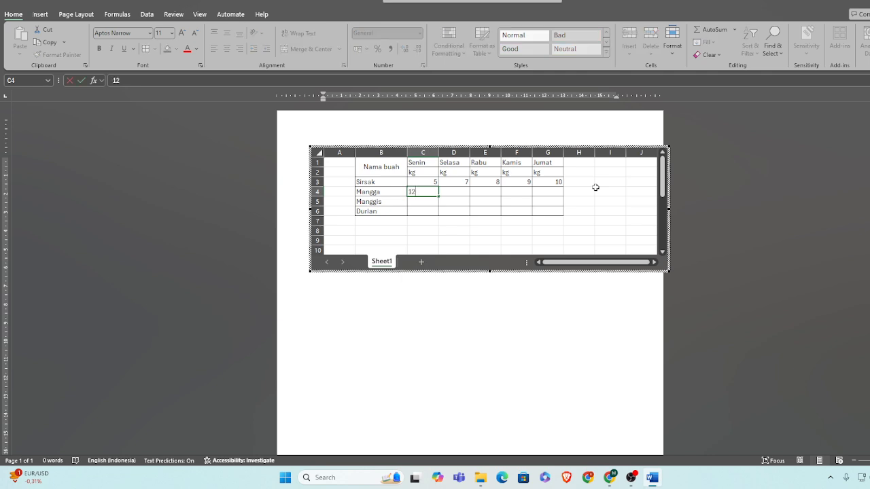
{"action": "key", "text": "Tab"}
{"action": "type", "text": "13"}
{"action": "key", "text": "Tab"}
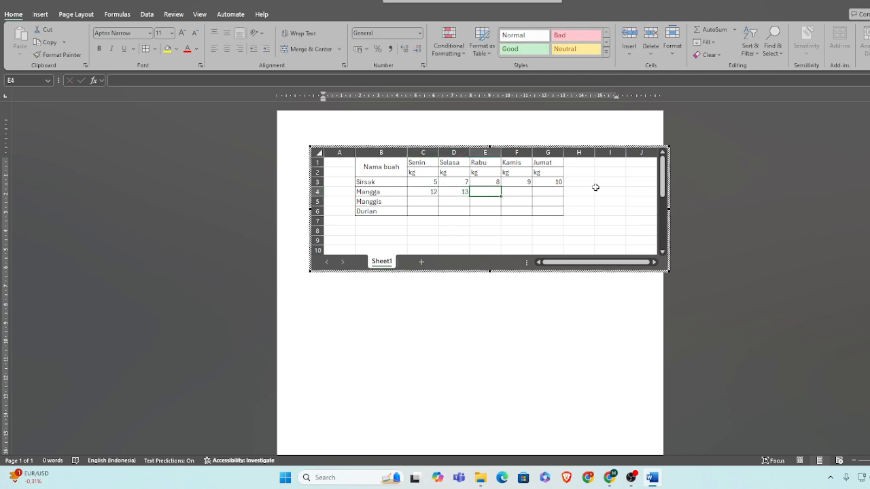
{"action": "type", "text": "14"}
{"action": "key", "text": "Tab"}
{"action": "type", "text": "15"}
{"action": "key", "text": "Tab"}
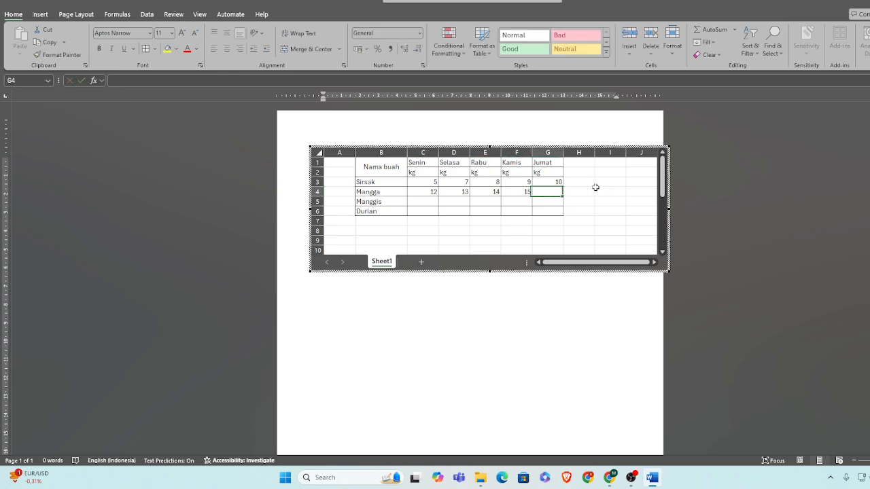
{"action": "type", "text": "16"}
{"action": "key", "text": "Return"}
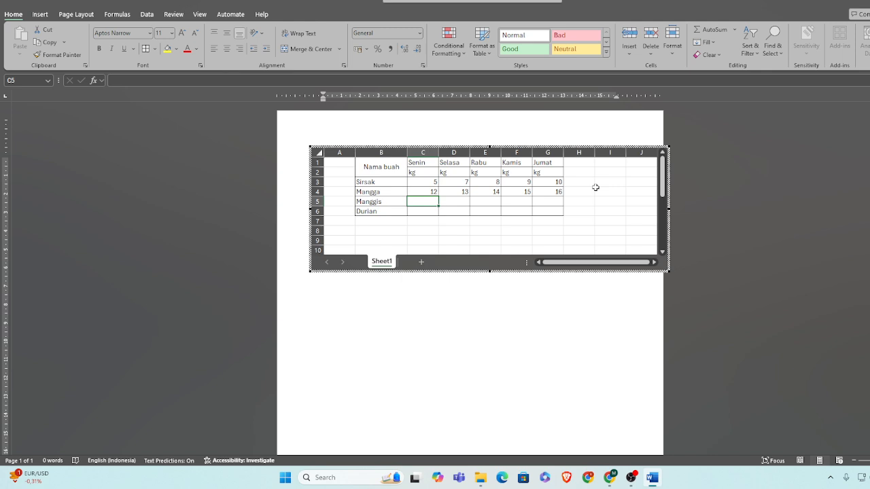
Enter the Manggis weights 14, 16, 17, 20 and 25 in cells C5 to G5.
{"action": "type", "text": "14"}
{"action": "key", "text": "Tab"}
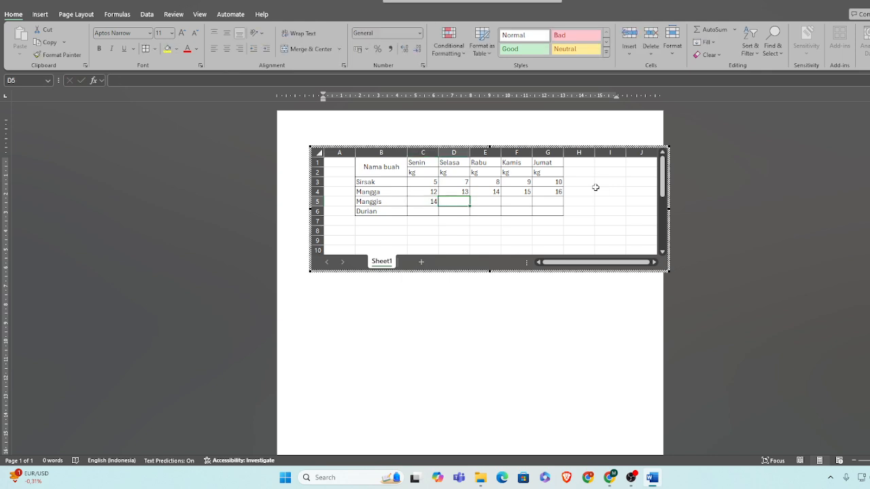
{"action": "type", "text": "16"}
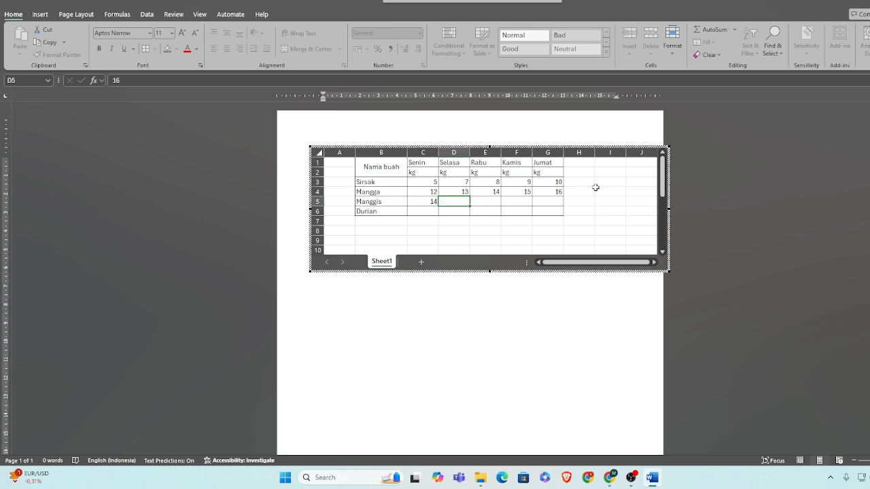
{"action": "key", "text": "Tab"}
{"action": "type", "text": "17"}
{"action": "key", "text": "Tab"}
{"action": "type", "text": "2"}
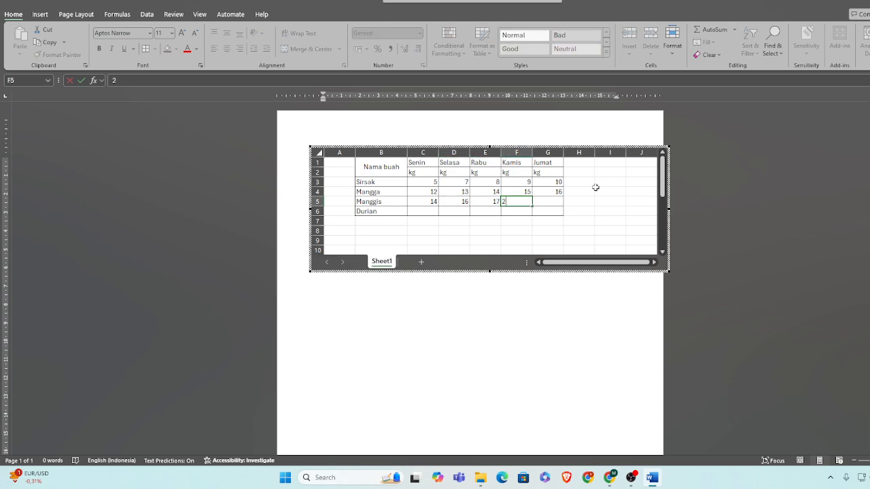
{"action": "type", "text": "0"}
{"action": "key", "text": "Tab"}
{"action": "type", "text": "25"}
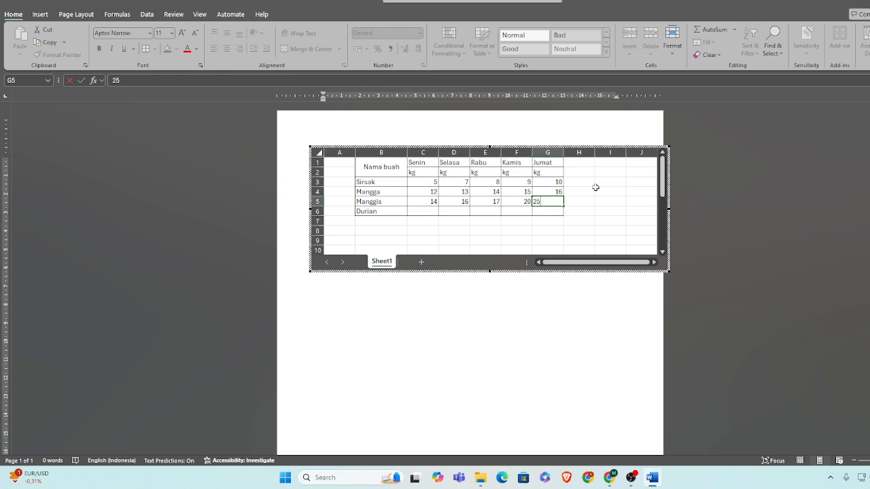
{"action": "key", "text": "Left"}
Enter the Durian weights 30, 40, 50, 60 and 70 in cells C6 to G6.
{"action": "key", "text": "Left"}
{"action": "key", "text": "Down"}
{"action": "key", "text": "Left"}
{"action": "key", "text": "Left"}
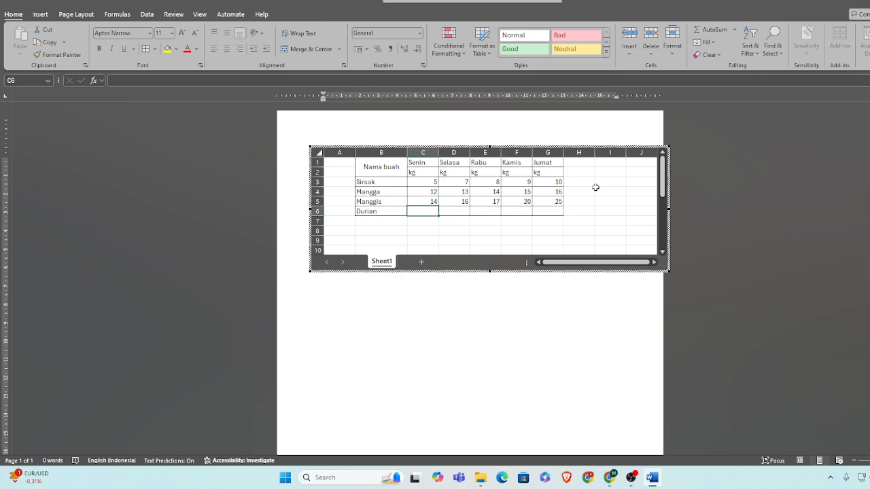
{"action": "type", "text": "30"}
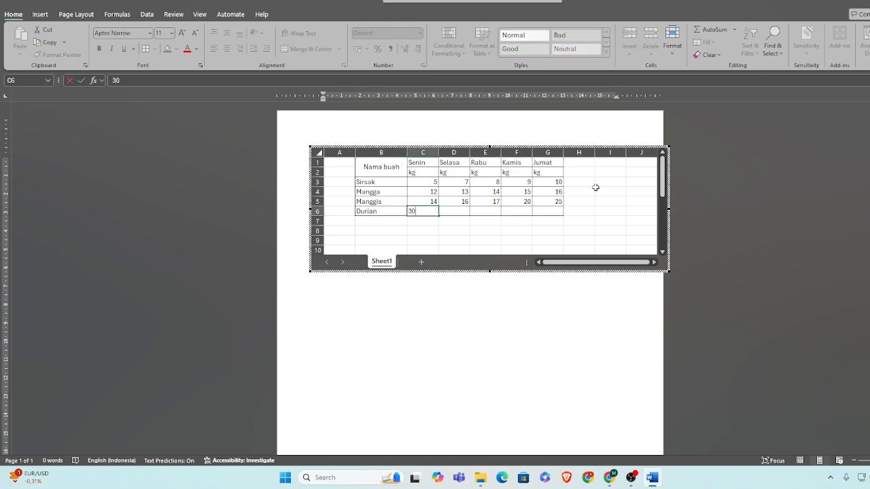
{"action": "key", "text": "Tab"}
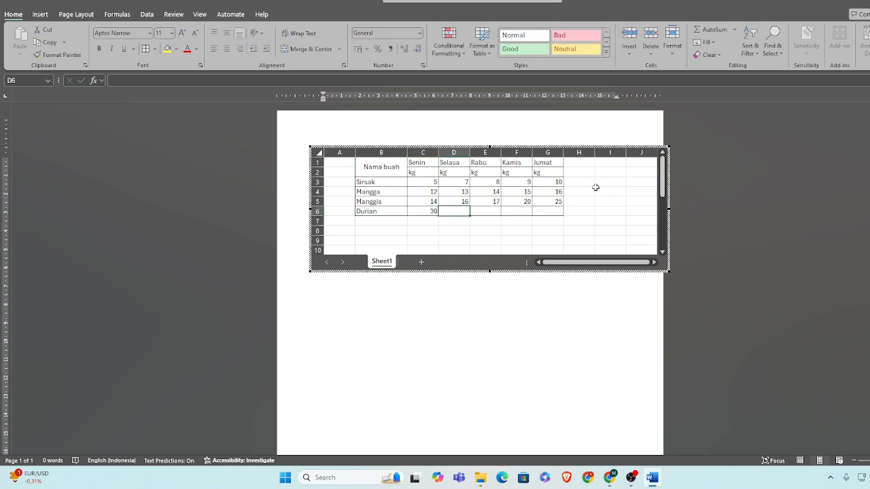
{"action": "type", "text": "40"}
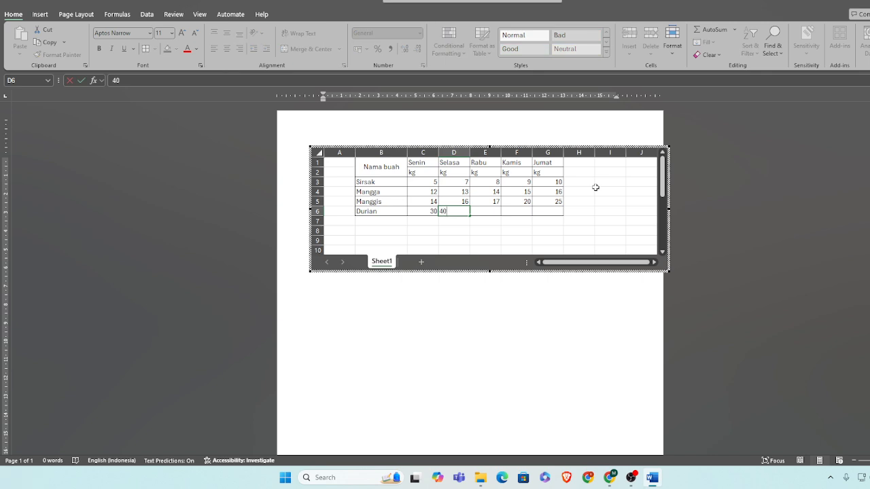
{"action": "key", "text": "Tab"}
{"action": "type", "text": "5"}
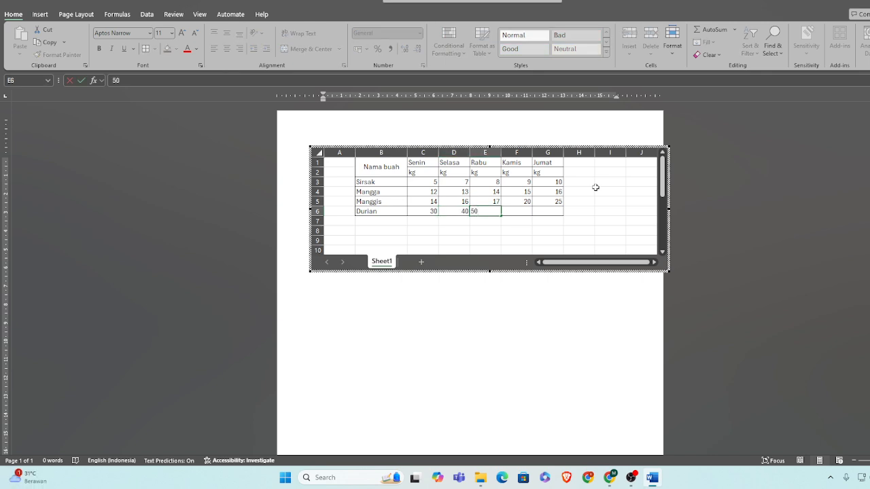
{"action": "key", "text": "Tab"}
{"action": "type", "text": "60"}
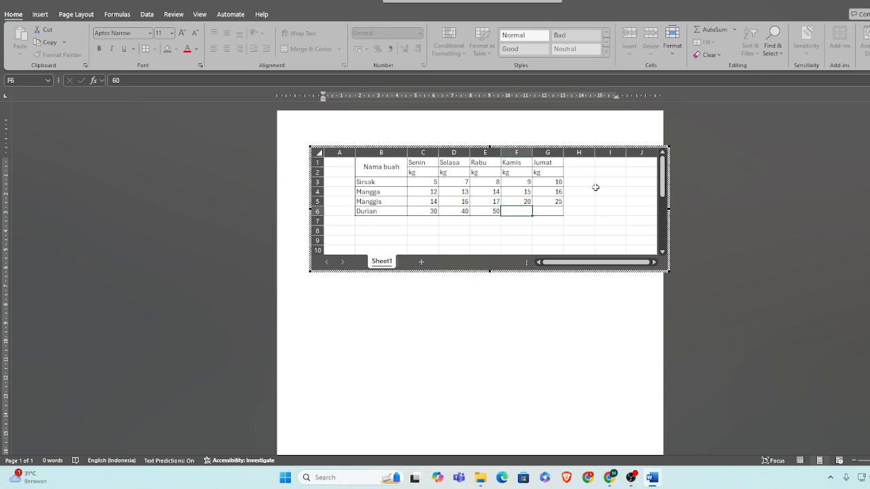
{"action": "key", "text": "Tab"}
{"action": "type", "text": "70"}
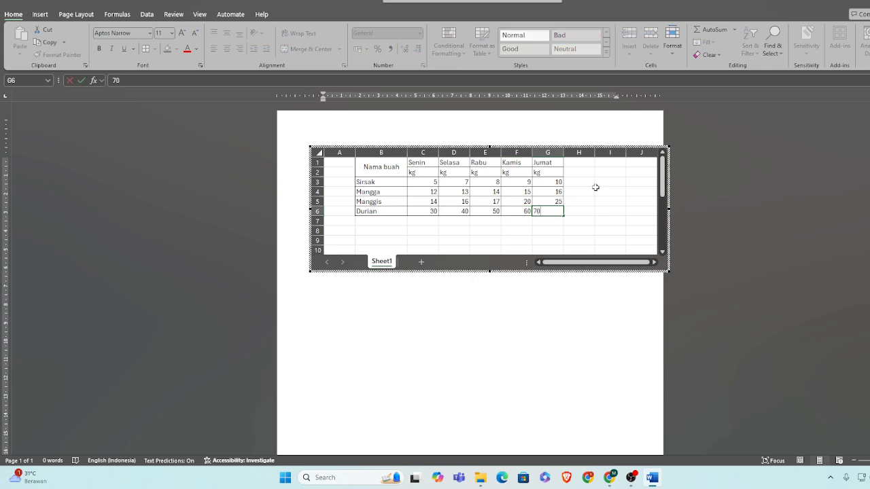
{"action": "left_click", "coordinate": [575, 221]}
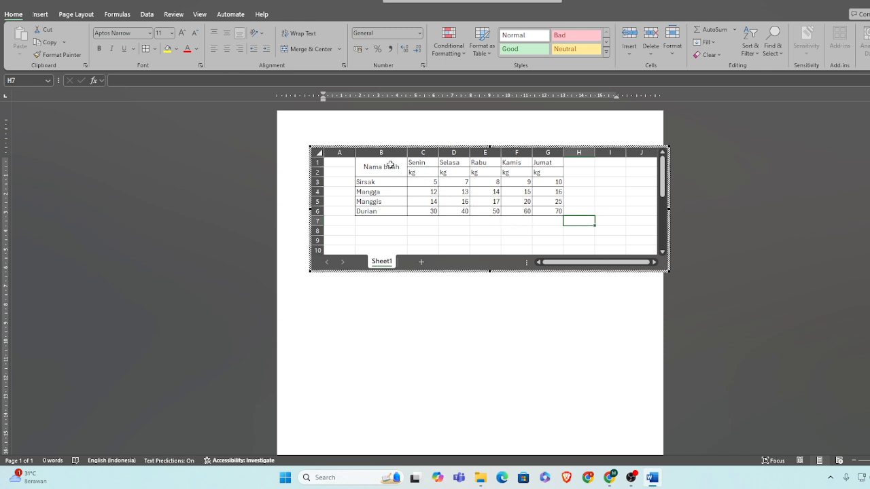
Center the "kg" unit labels horizontally in cells C2 through G2.
{"action": "left_click", "coordinate": [570, 174]}
{"action": "left_click_drag", "start_coordinate": [416, 170], "coordinate": [552, 173]}
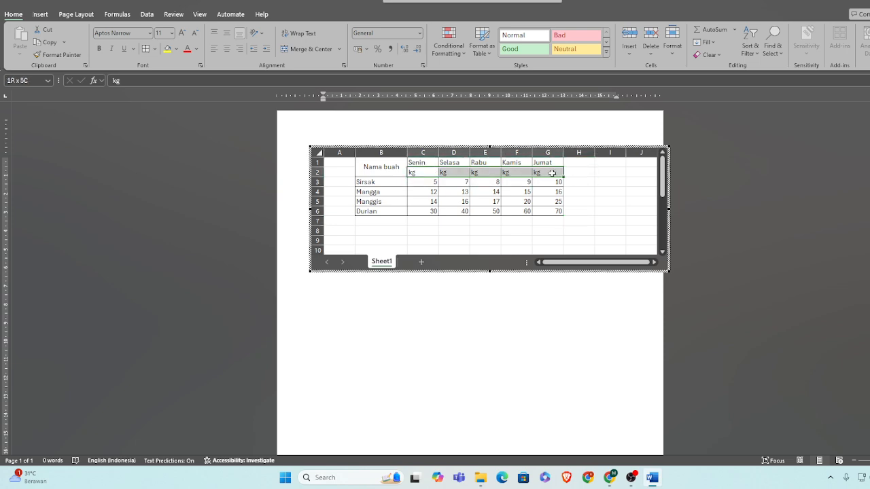
{"action": "left_click", "coordinate": [225, 52]}
{"action": "left_click", "coordinate": [610, 201]}
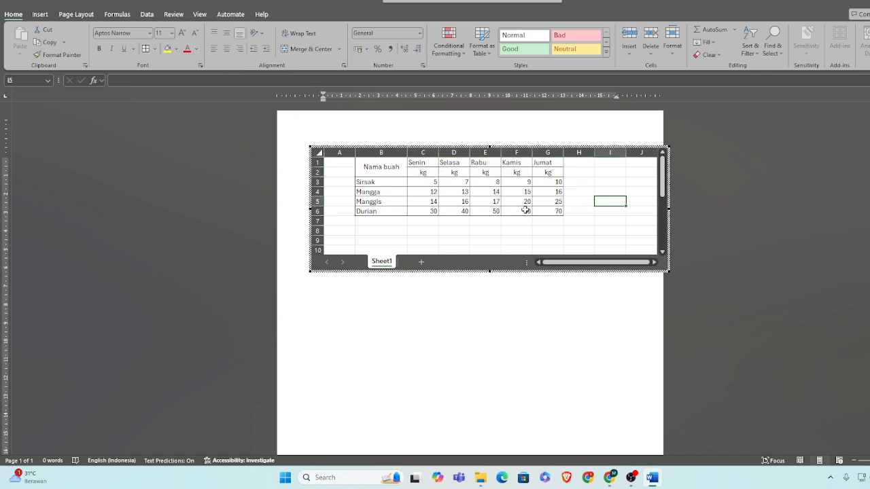
{"action": "left_click", "coordinate": [361, 165]}
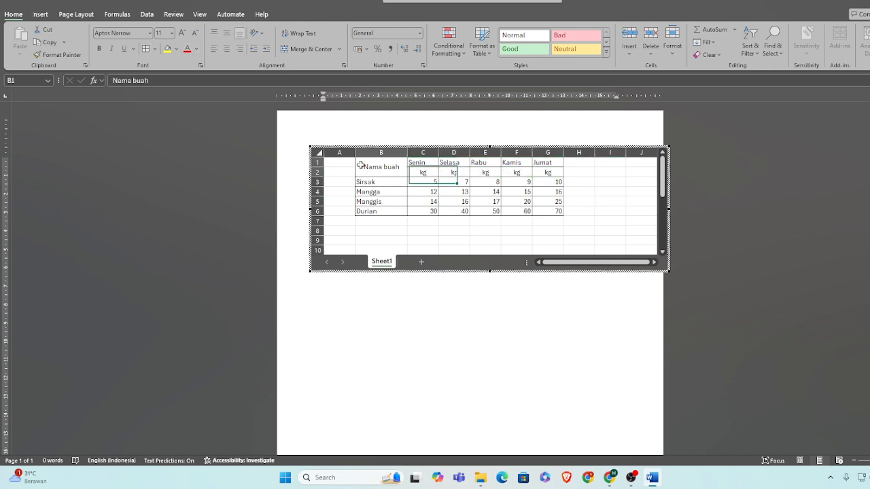
{"action": "left_click", "coordinate": [612, 227]}
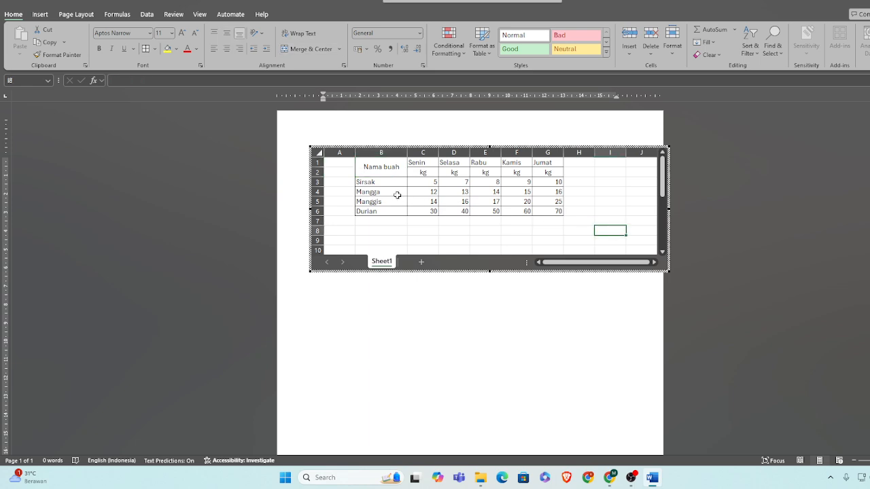
{"action": "left_click_drag", "start_coordinate": [374, 169], "coordinate": [550, 208]}
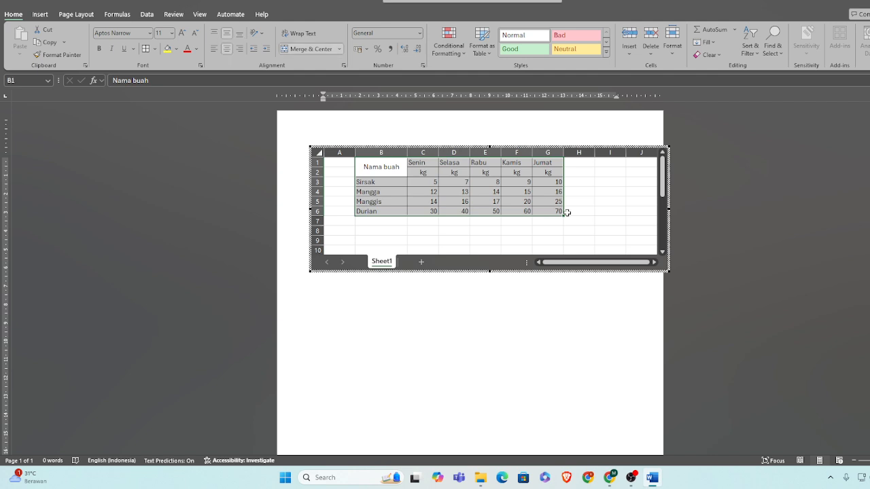
{"action": "left_click", "coordinate": [573, 219]}
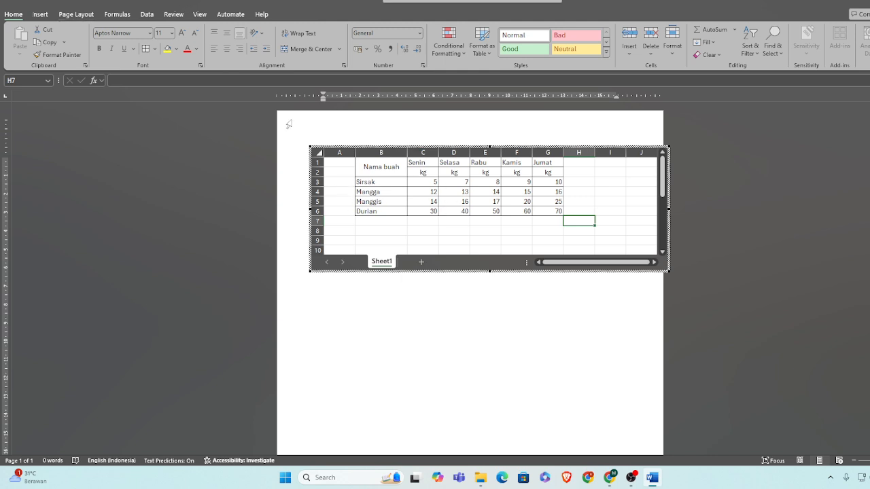
{"action": "left_click_drag", "start_coordinate": [373, 181], "coordinate": [561, 211]}
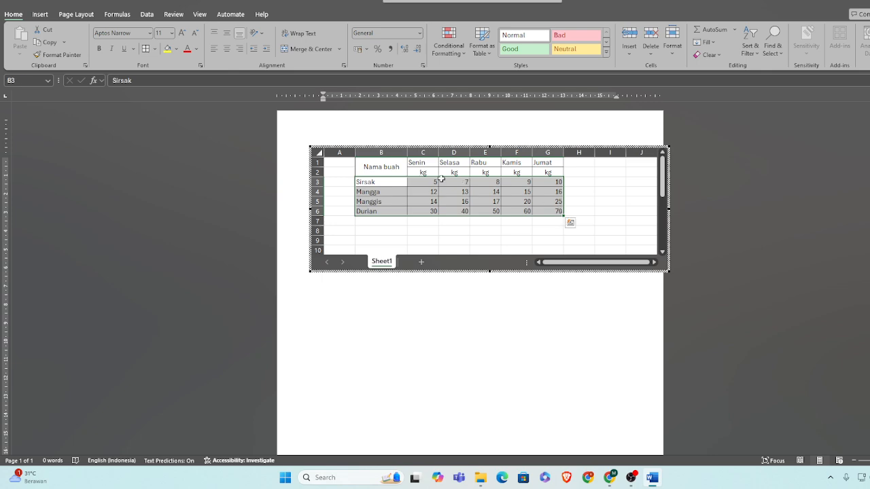
Insert a 2-D clustered column chart based on the fruit weight table in cells B1 to G6.
{"action": "left_click_drag", "start_coordinate": [375, 164], "coordinate": [557, 211]}
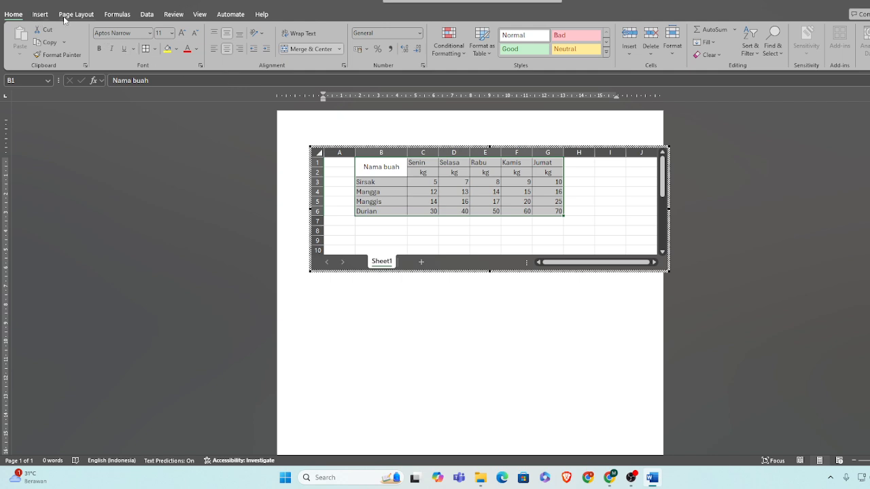
{"action": "left_click", "coordinate": [43, 18]}
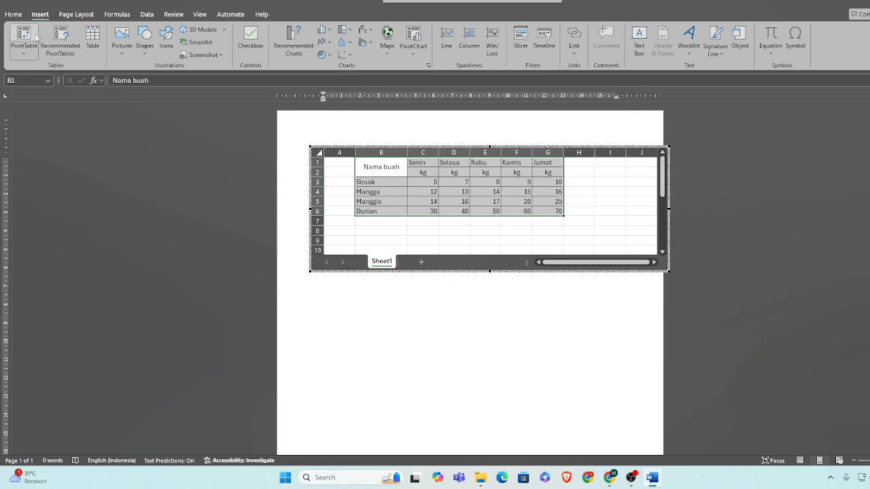
{"action": "left_click", "coordinate": [329, 31]}
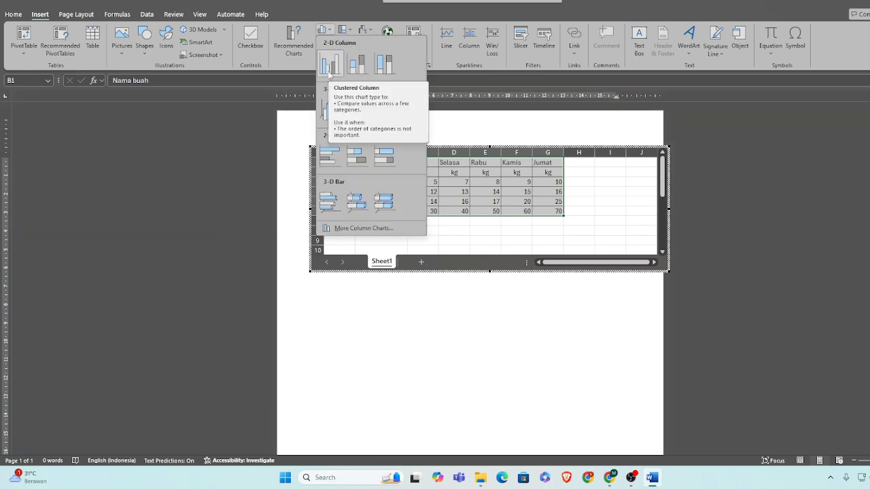
{"action": "left_click", "coordinate": [328, 71]}
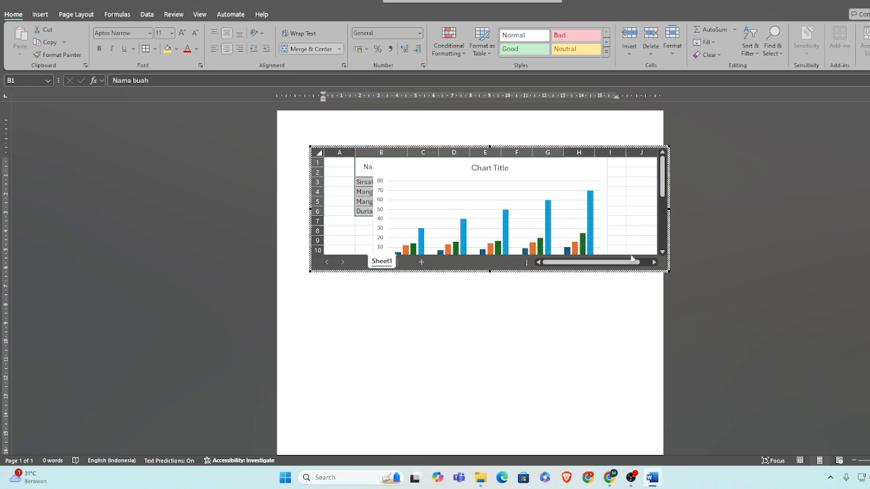
Extend the embedded worksheet frame down to row 19 and move the chart down to start at row 5.
{"action": "left_click_drag", "start_coordinate": [487, 272], "coordinate": [478, 362]}
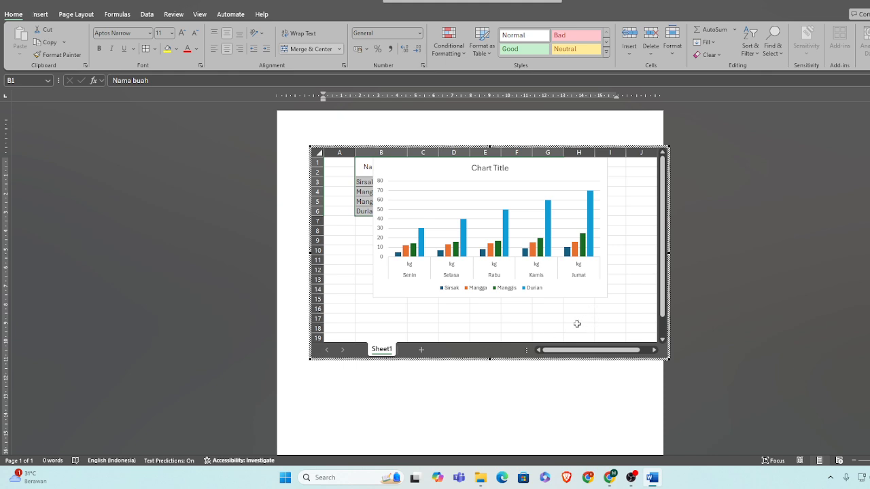
{"action": "left_click", "coordinate": [529, 260]}
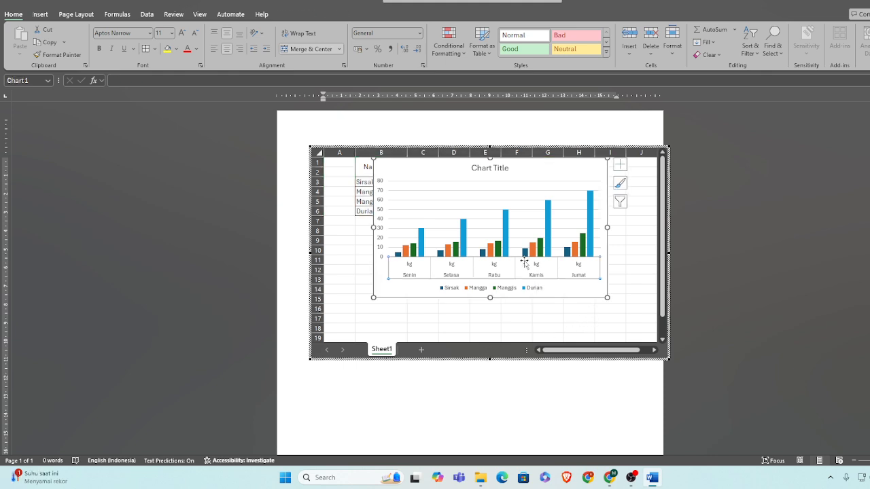
{"action": "left_click", "coordinate": [628, 271]}
{"action": "left_click_drag", "start_coordinate": [592, 287], "coordinate": [574, 330]}
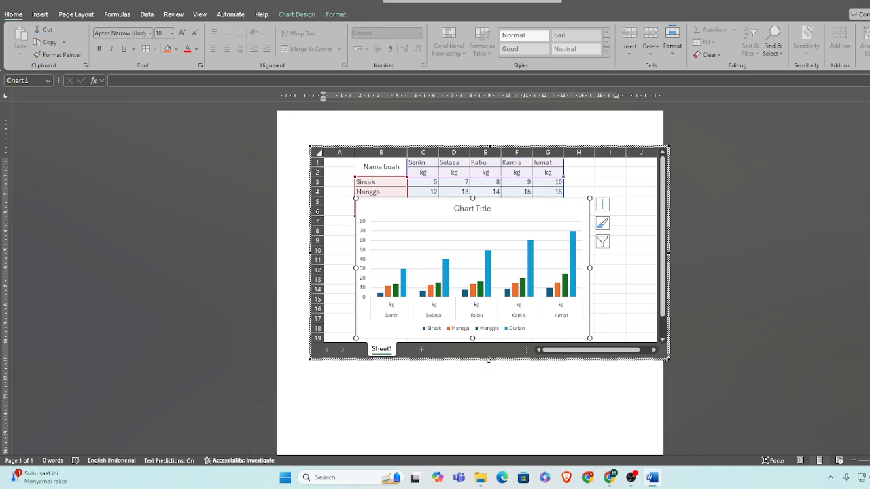
Extend the worksheet frame down to row 26, place the chart below the table from row 10, and return to the document.
{"action": "left_click_drag", "start_coordinate": [488, 361], "coordinate": [488, 370]}
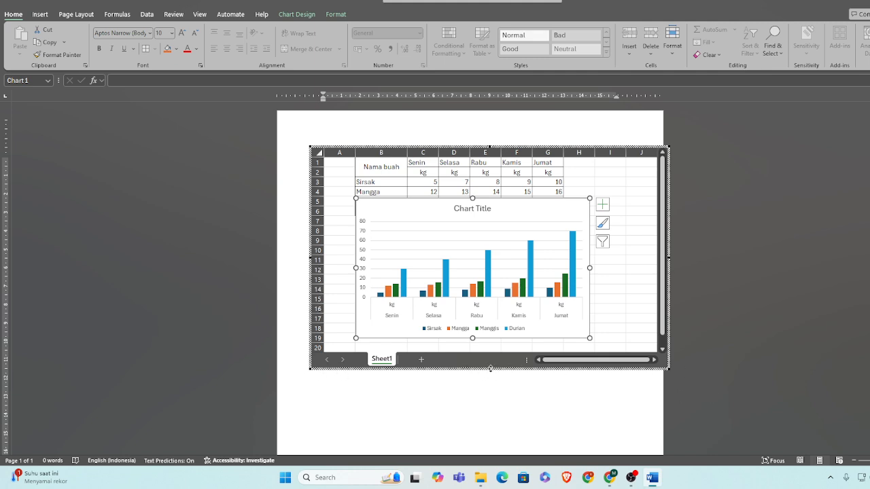
{"action": "left_click_drag", "start_coordinate": [490, 369], "coordinate": [486, 428]}
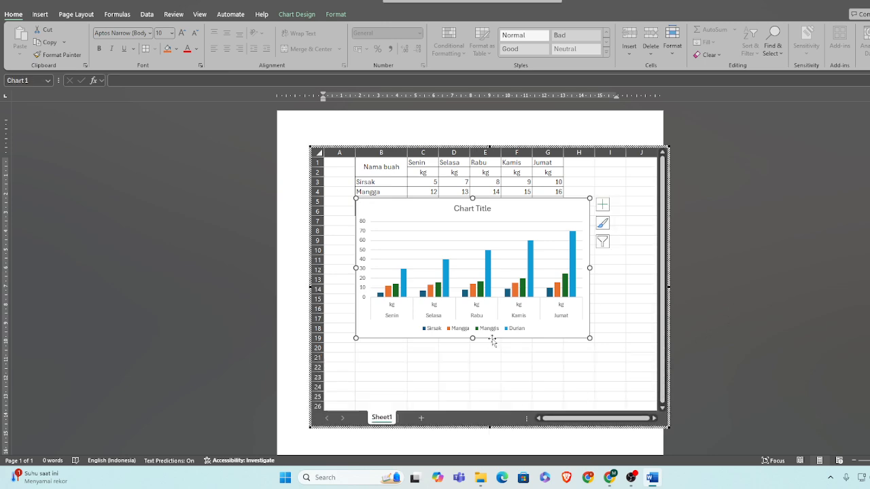
{"action": "left_click", "coordinate": [649, 299]}
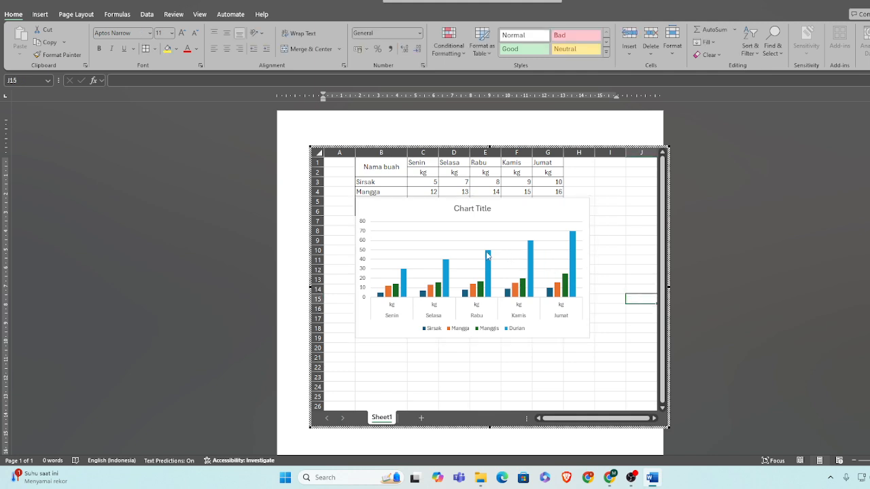
{"action": "left_click", "coordinate": [506, 247]}
{"action": "left_click", "coordinate": [610, 289]}
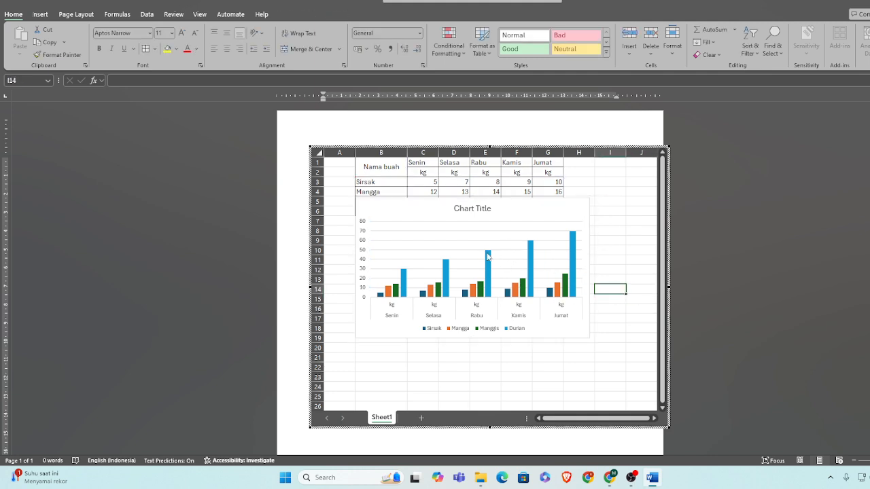
{"action": "left_click_drag", "start_coordinate": [506, 210], "coordinate": [501, 258]}
{"action": "left_click", "coordinate": [693, 334]}
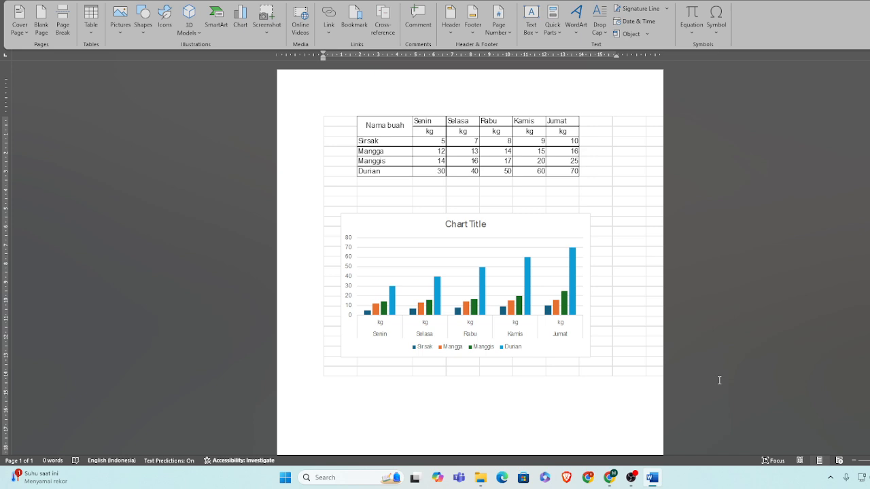
Reopen the embedded worksheet, change the Manggis weight for Rabu in cell E5 to 50, and return to the document.
{"action": "left_click", "coordinate": [524, 158]}
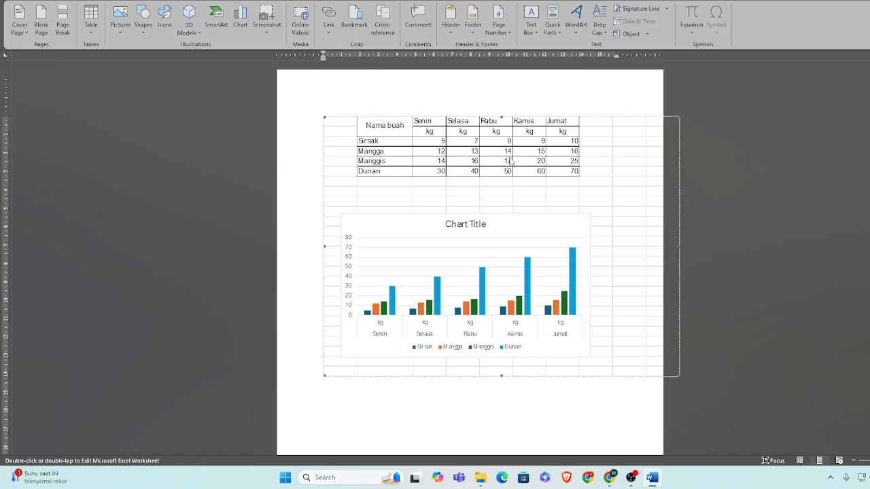
{"action": "double_click", "coordinate": [505, 160]}
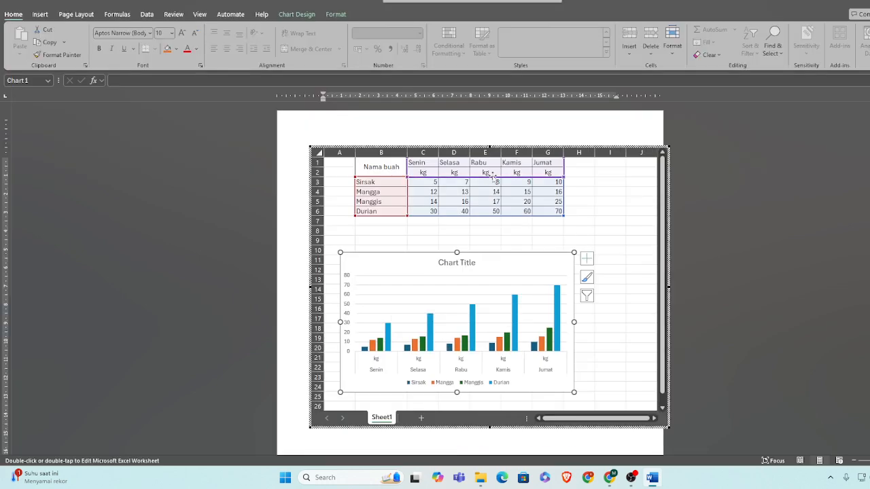
{"action": "double_click", "coordinate": [499, 202]}
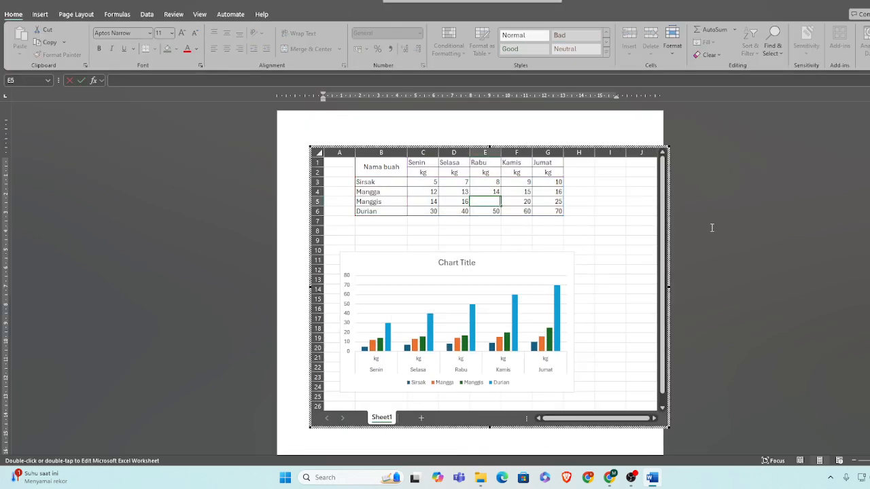
{"action": "type", "text": "50"}
{"action": "key", "text": "Return"}
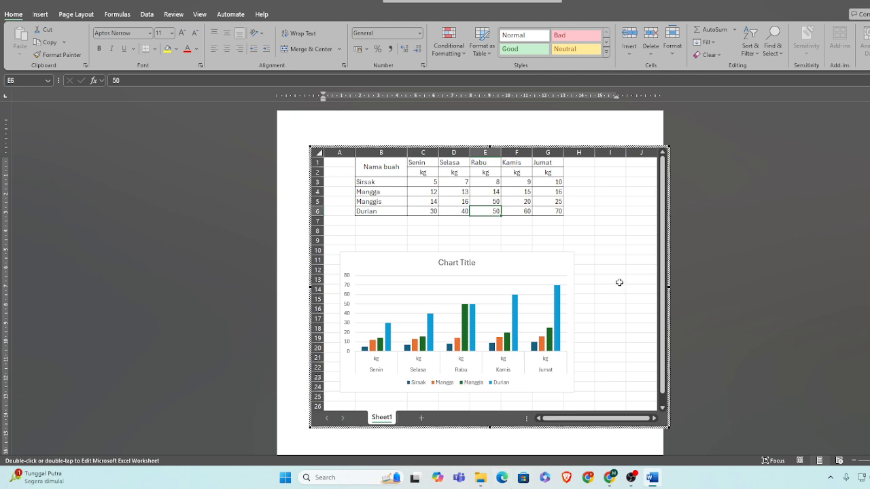
{"action": "left_click", "coordinate": [721, 233]}
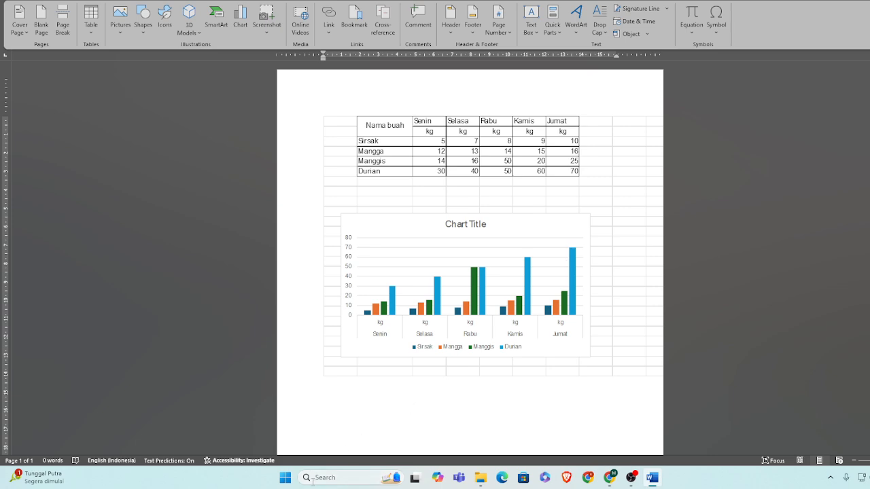
Start saving the document and browse to the colleague's named folder on the computer as the location.
{"action": "key", "text": "ctrl+s"}
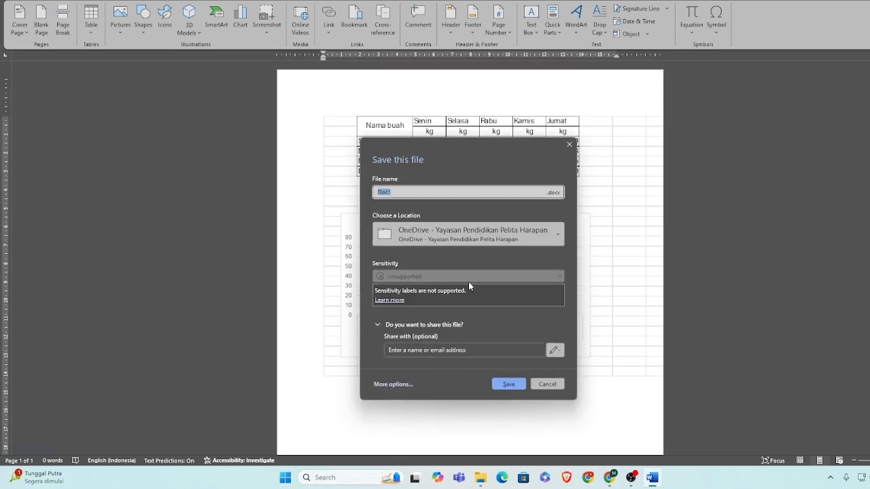
{"action": "left_click", "coordinate": [393, 384]}
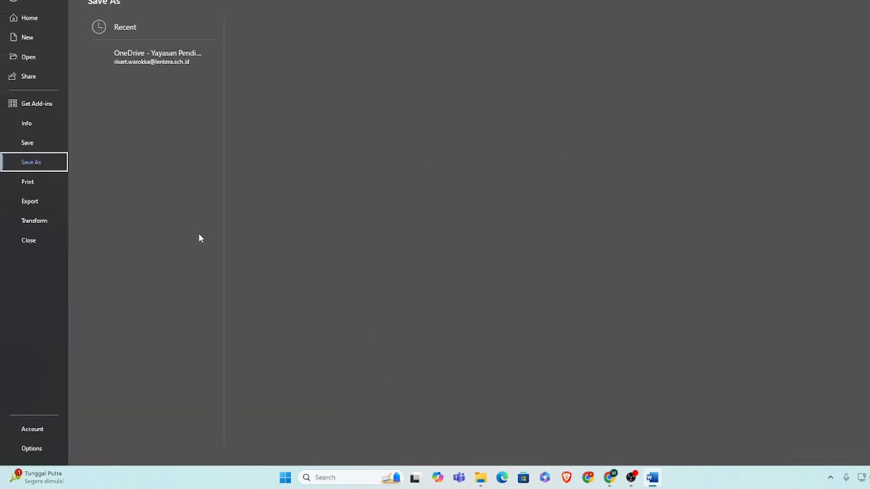
{"action": "left_click", "coordinate": [129, 352]}
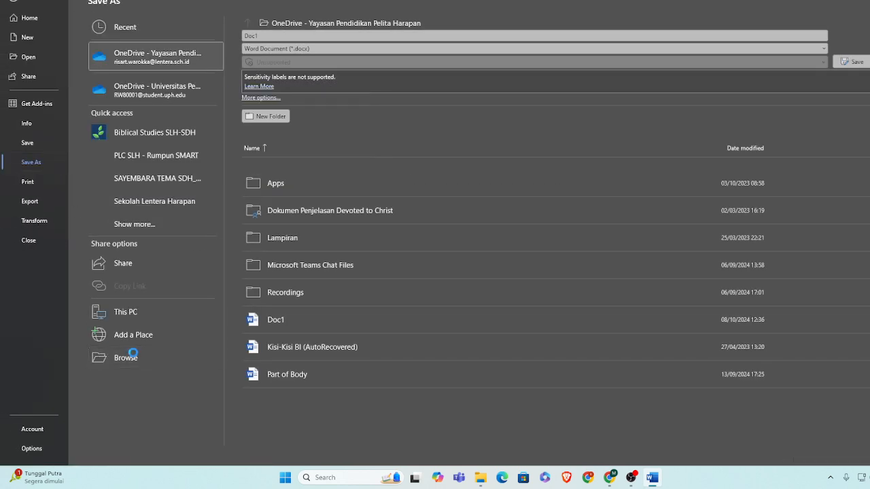
{"action": "scroll", "coordinate": [55, 117], "scroll_direction": "down", "scroll_amount": 2}
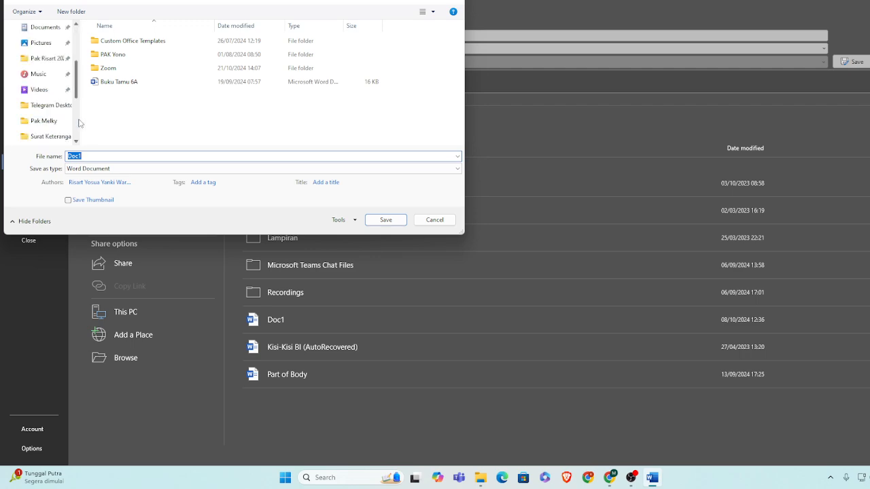
{"action": "left_click", "coordinate": [52, 119]}
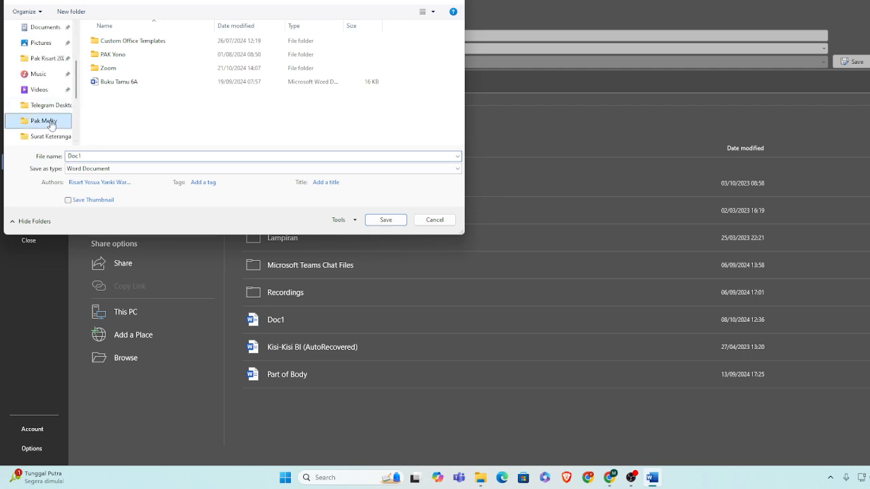
Create a new folder named "Contoh" in the chosen save location.
{"action": "left_click", "coordinate": [78, 14]}
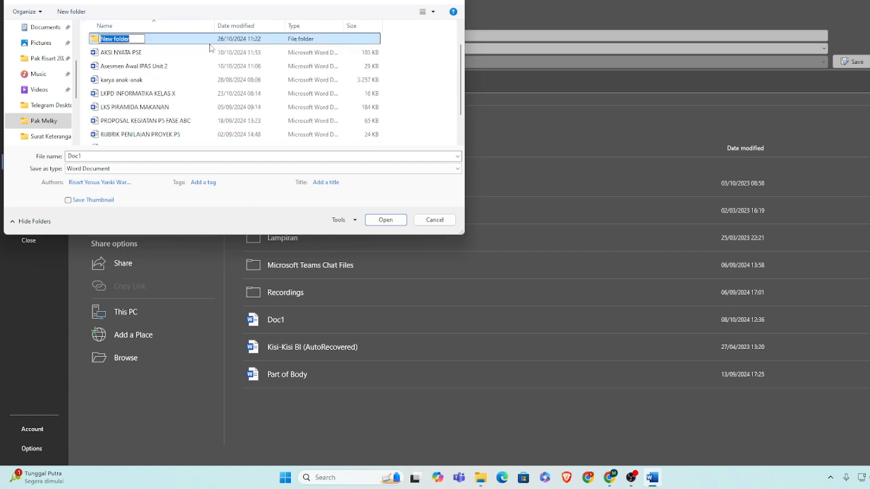
{"action": "type", "text": "COntoh"}
{"action": "key", "text": "BackSpace"}
{"action": "key", "text": "BackSpace"}
{"action": "key", "text": "BackSpace"}
{"action": "key", "text": "BackSpace"}
{"action": "type", "text": "toh"}
{"action": "key", "text": "BackSpace"}
{"action": "key", "text": "BackSpace"}
{"action": "key", "text": "BackSpace"}
{"action": "type", "text": "ontoh"}
{"action": "key", "text": "Return"}
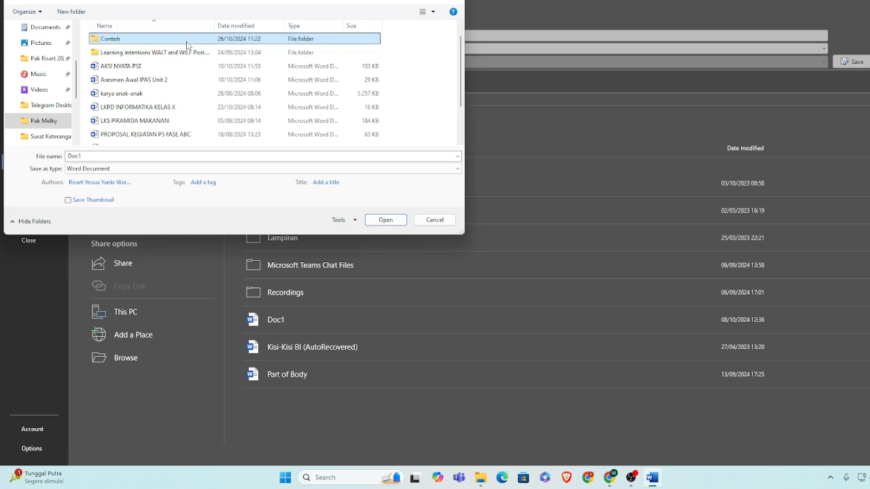
Save the document as "Data integrasi" inside the Contoh folder.
{"action": "double_click", "coordinate": [187, 42]}
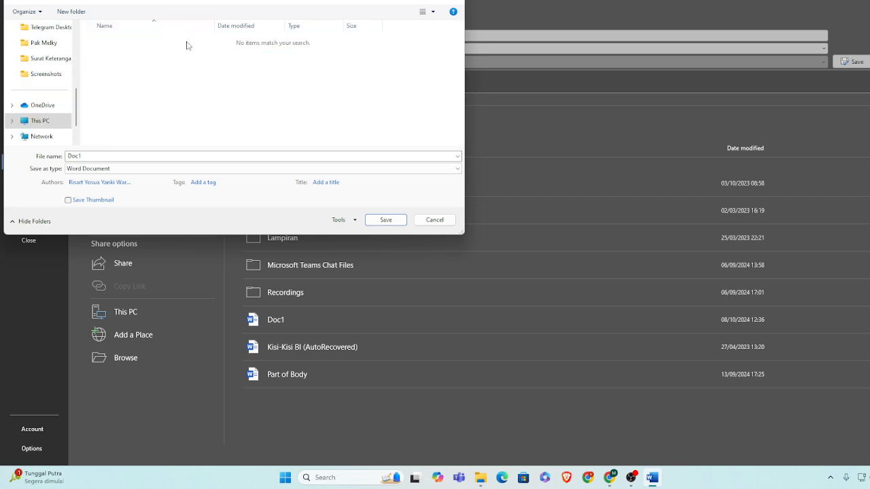
{"action": "left_click", "coordinate": [231, 156]}
{"action": "type", "text": "Data integrasi"}
{"action": "key", "text": "Return"}
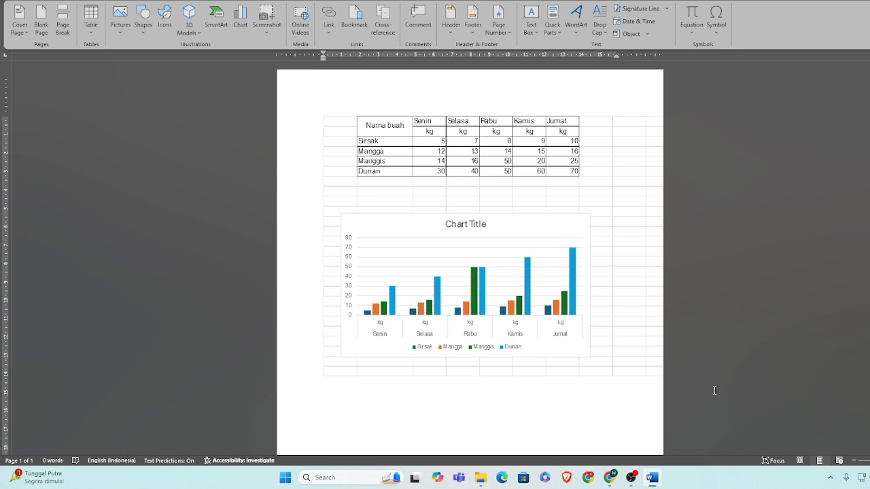
Open PowerPoint, create a new blank presentation in a maximized window, and select its first slide.
{"action": "left_click", "coordinate": [322, 473]}
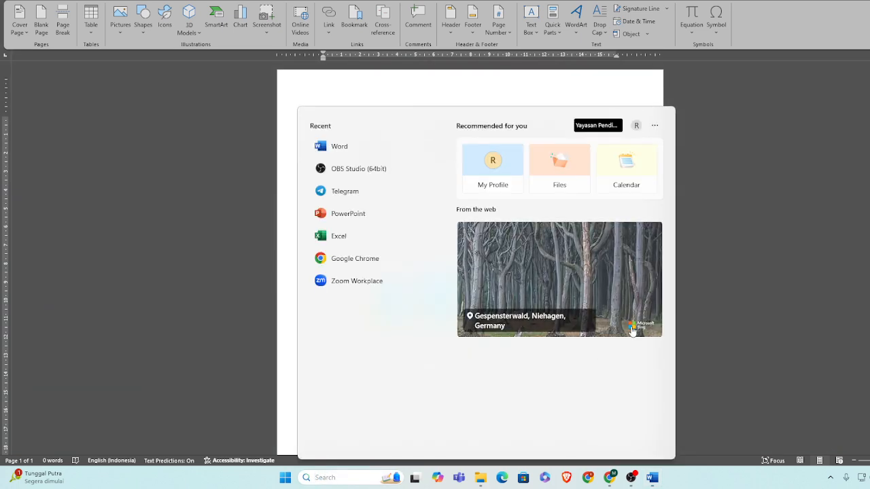
{"action": "left_click", "coordinate": [348, 214]}
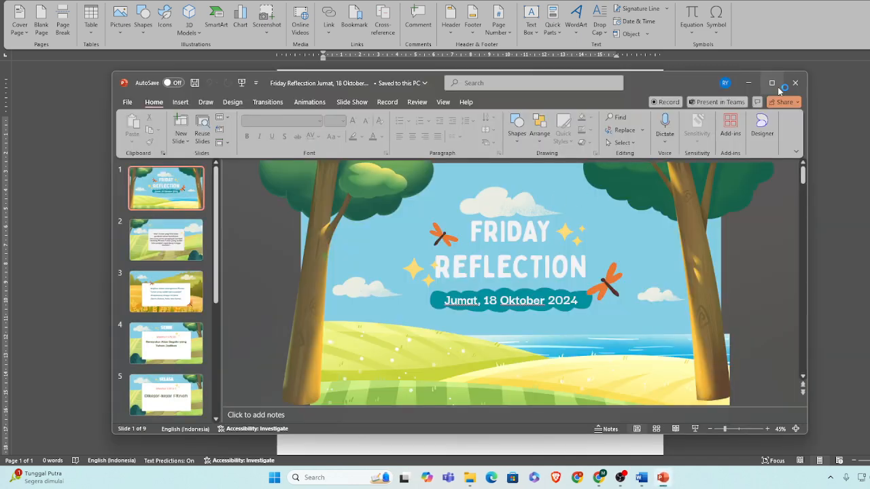
{"action": "key", "text": "ctrl+n"}
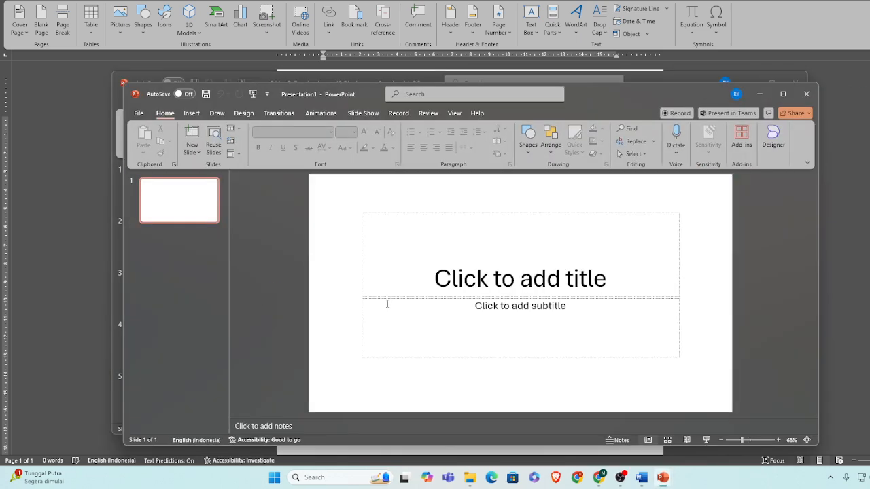
{"action": "left_click", "coordinate": [783, 93]}
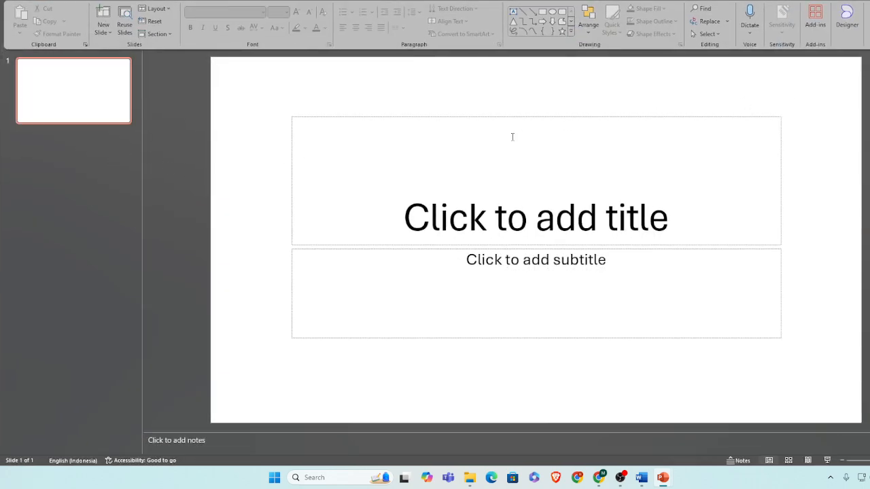
{"action": "left_click", "coordinate": [112, 109]}
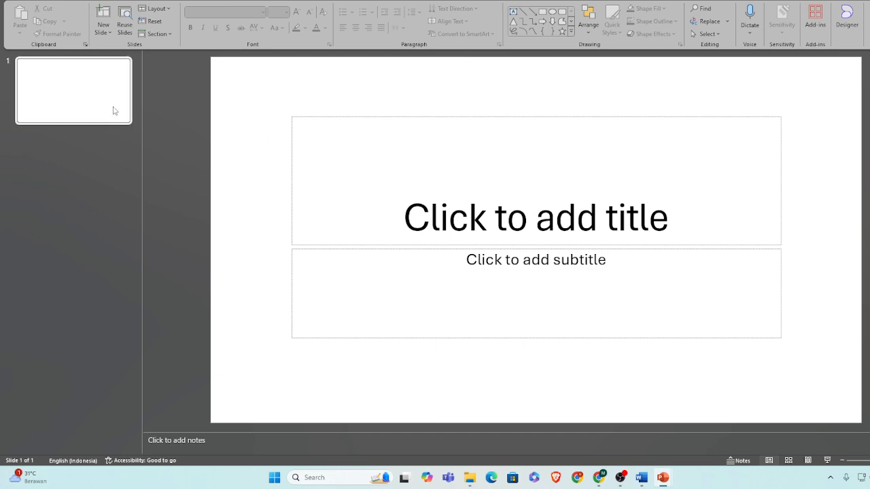